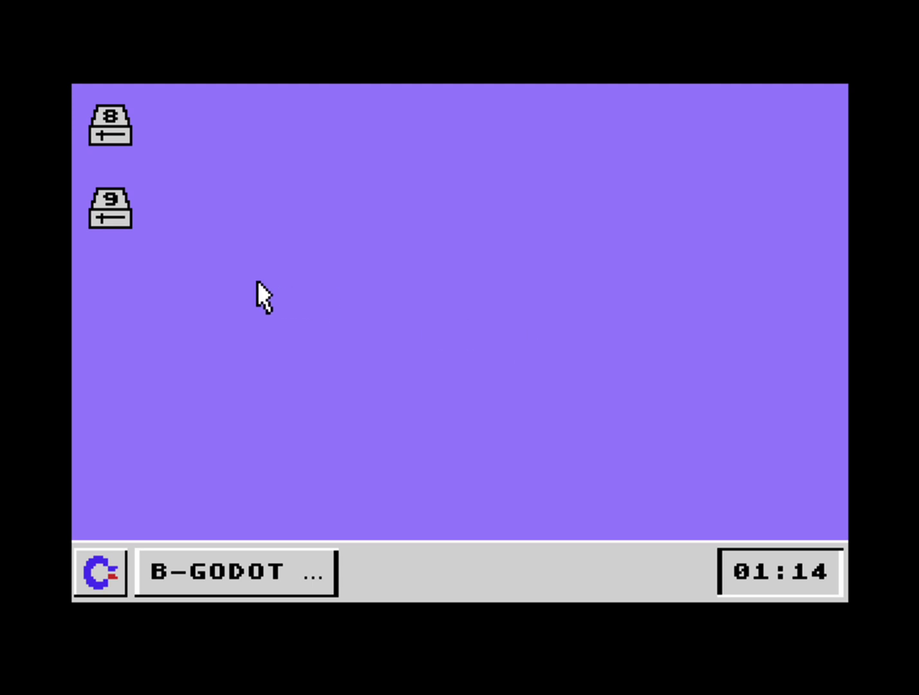
# Open the contents of drive 8 and make its window taller so that more files are listed
pyautogui.doubleClick(108, 127)
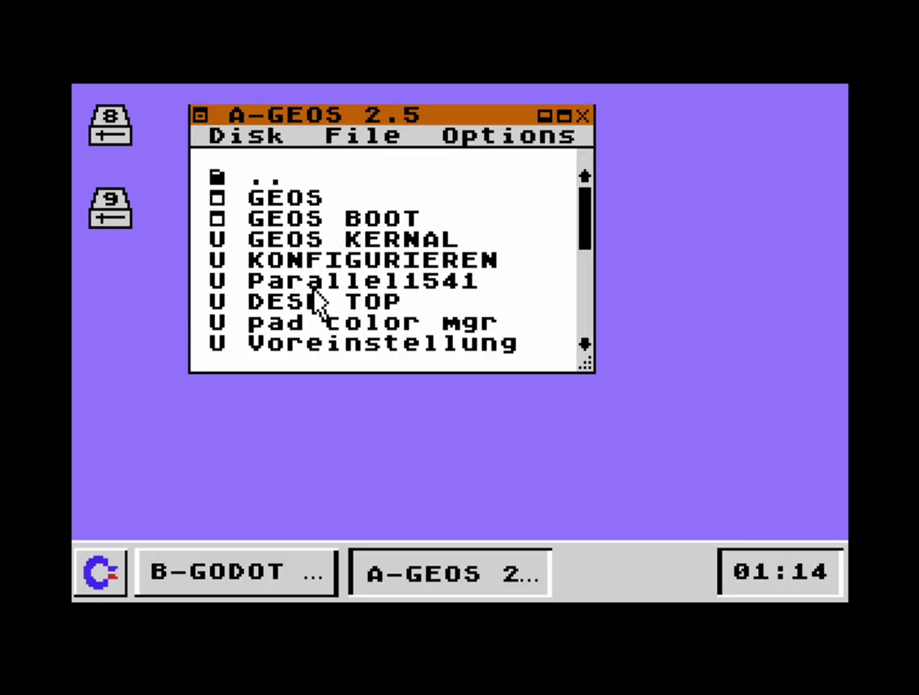
pyautogui.moveTo(586, 376); pyautogui.dragTo(587, 456)
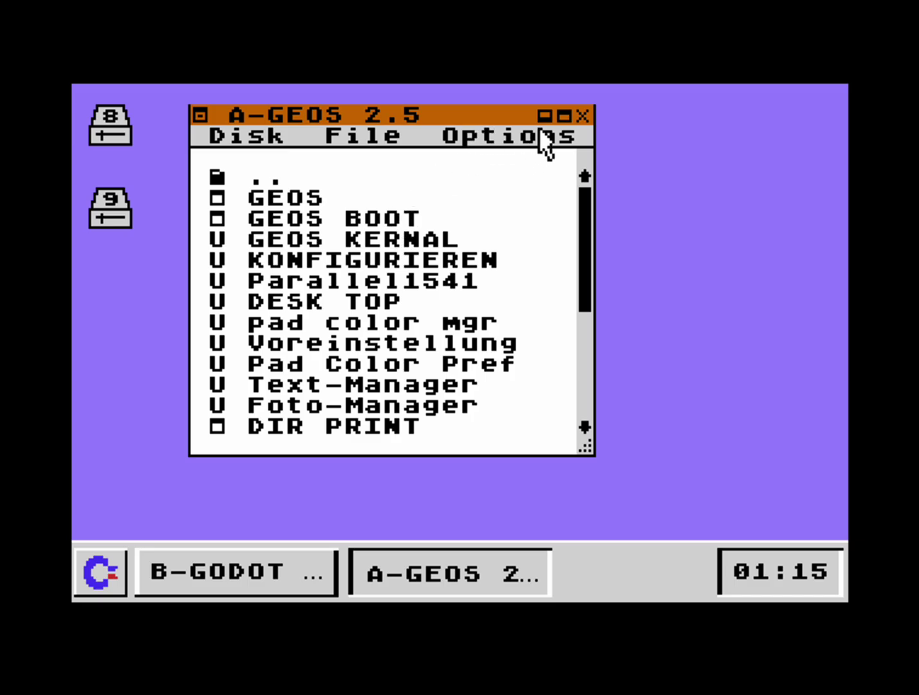
# Show the file sizes in the drive 8 listing and hide them again
pyautogui.click(476, 135)
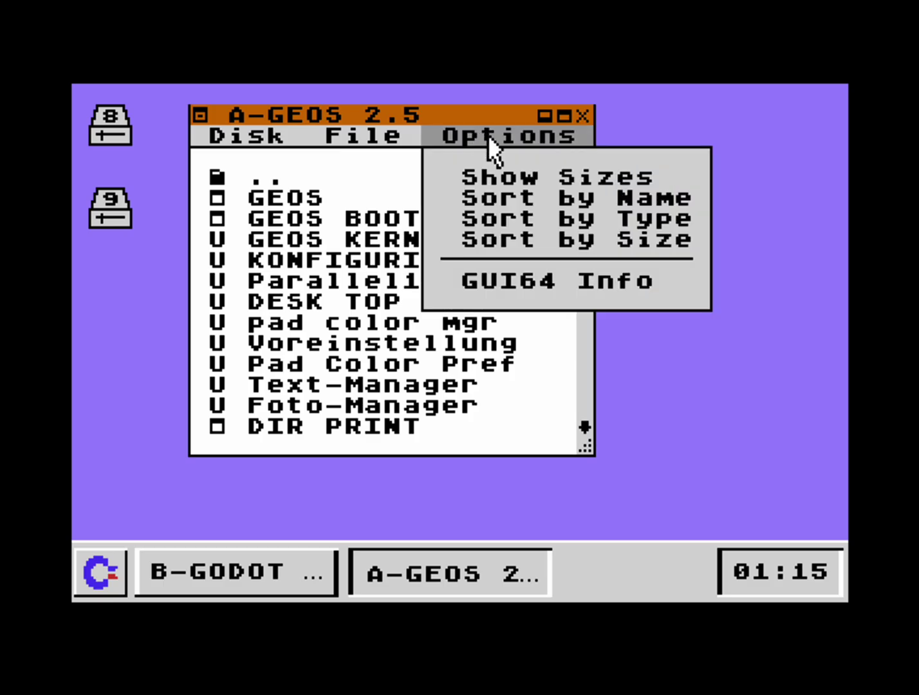
pyautogui.click(629, 175)
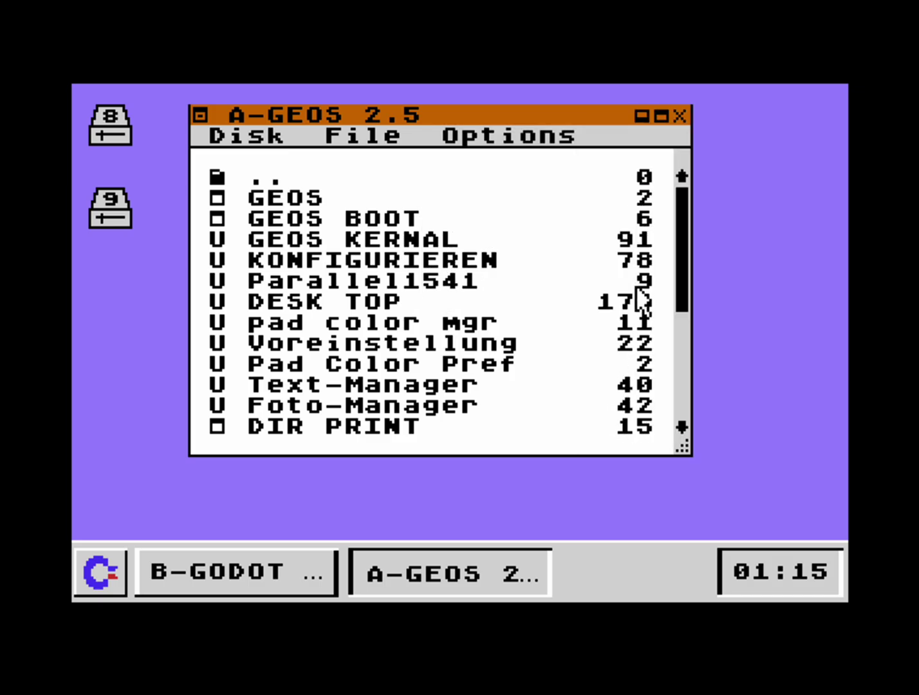
pyautogui.click(549, 139)
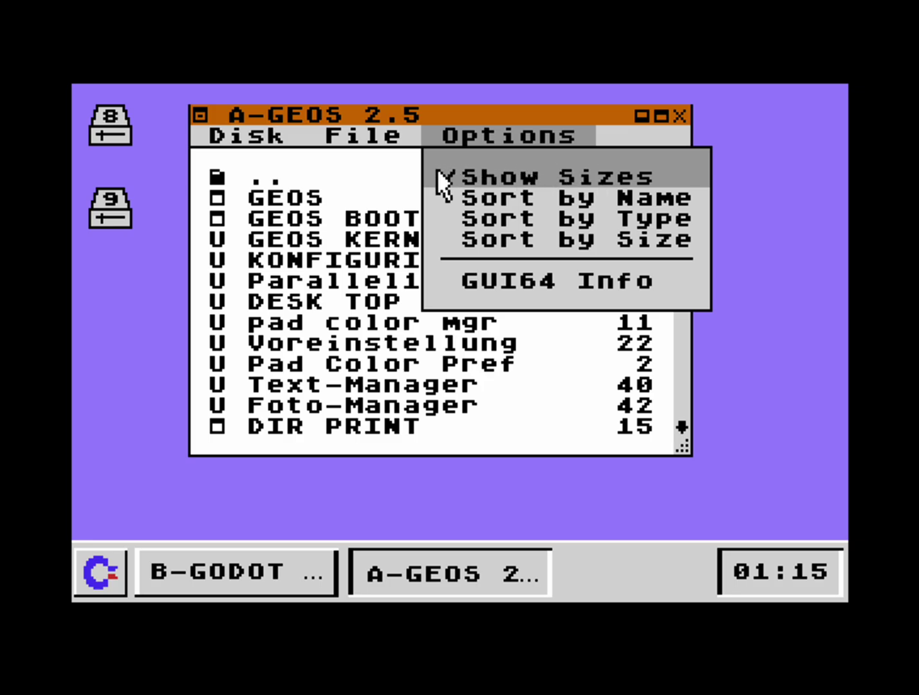
pyautogui.click(493, 172)
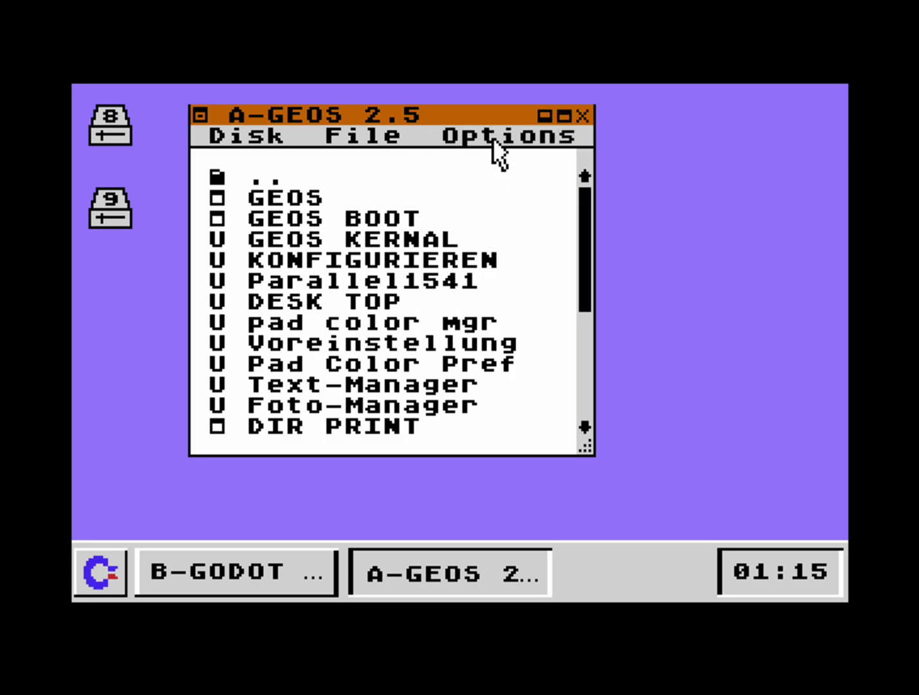
pyautogui.click(492, 138)
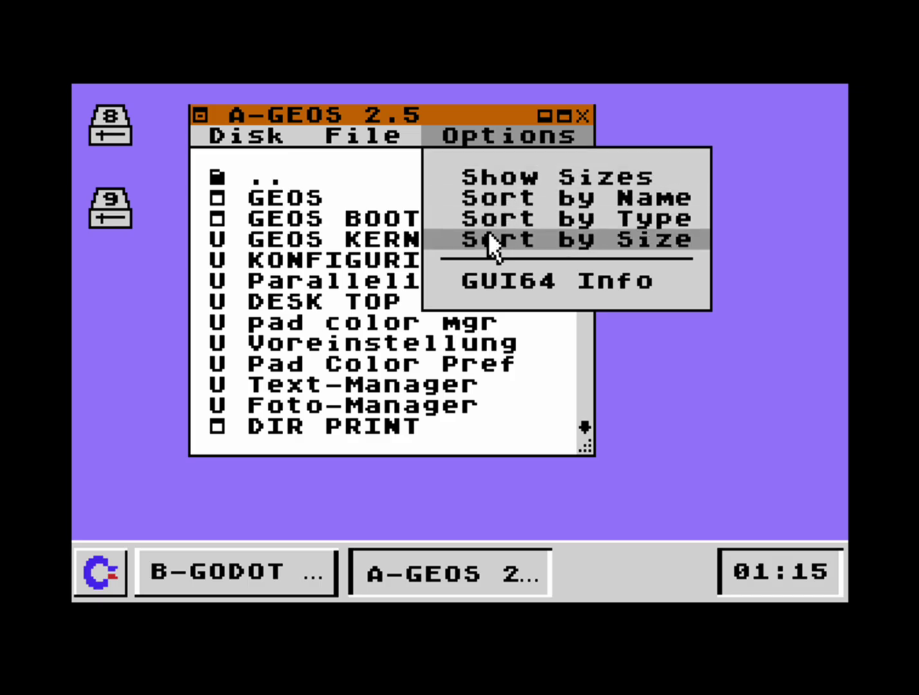
pyautogui.click(489, 137)
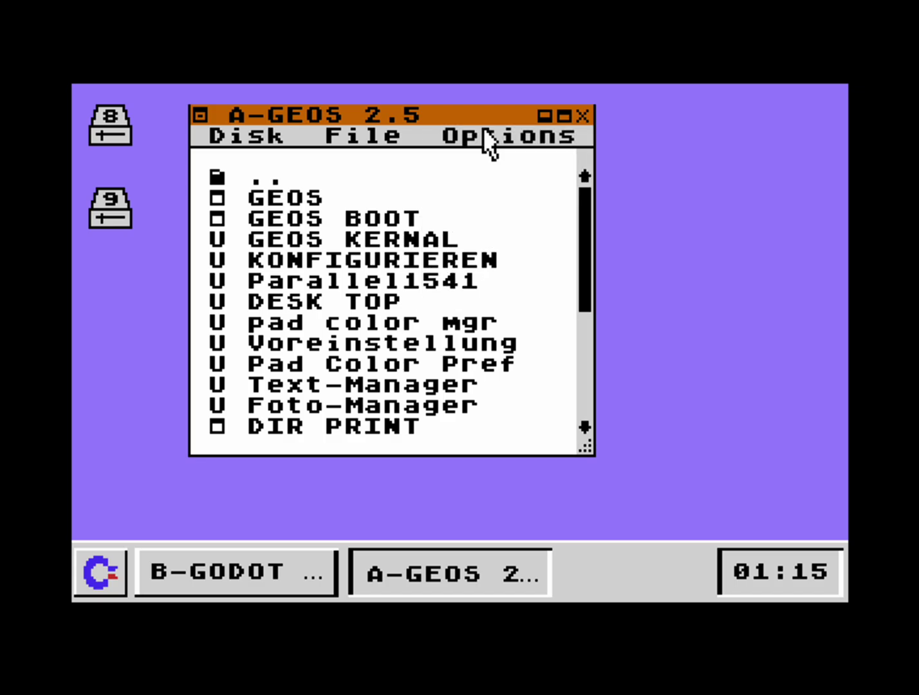
pyautogui.click(255, 139)
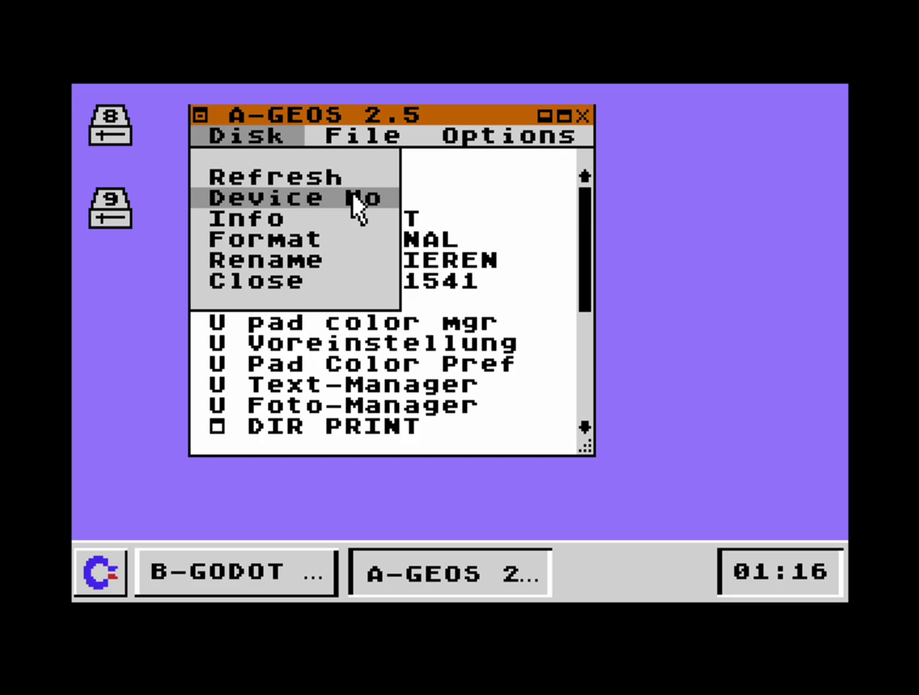
pyautogui.click(271, 128)
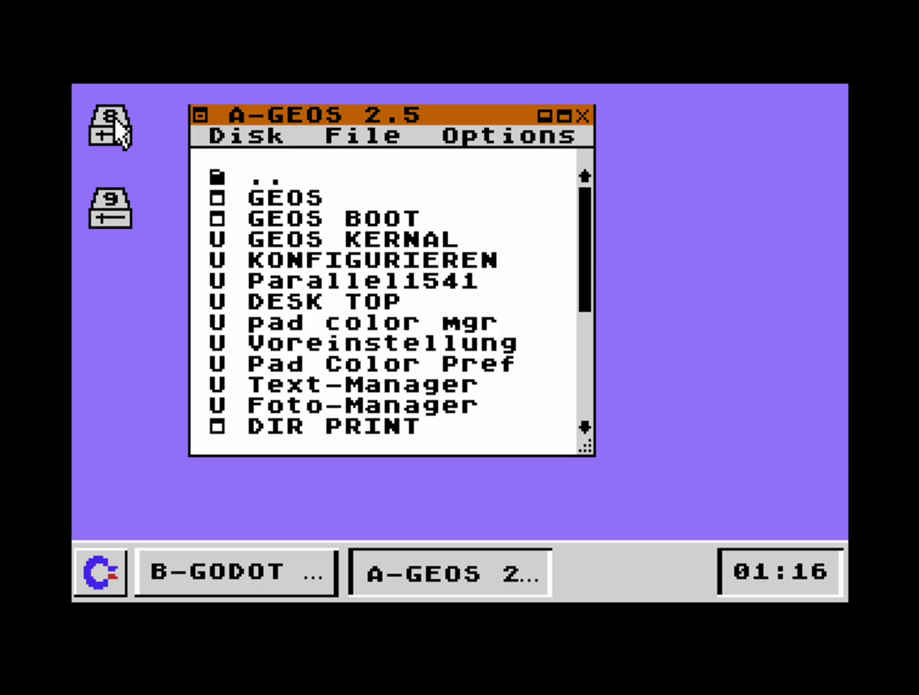
pyautogui.click(237, 140)
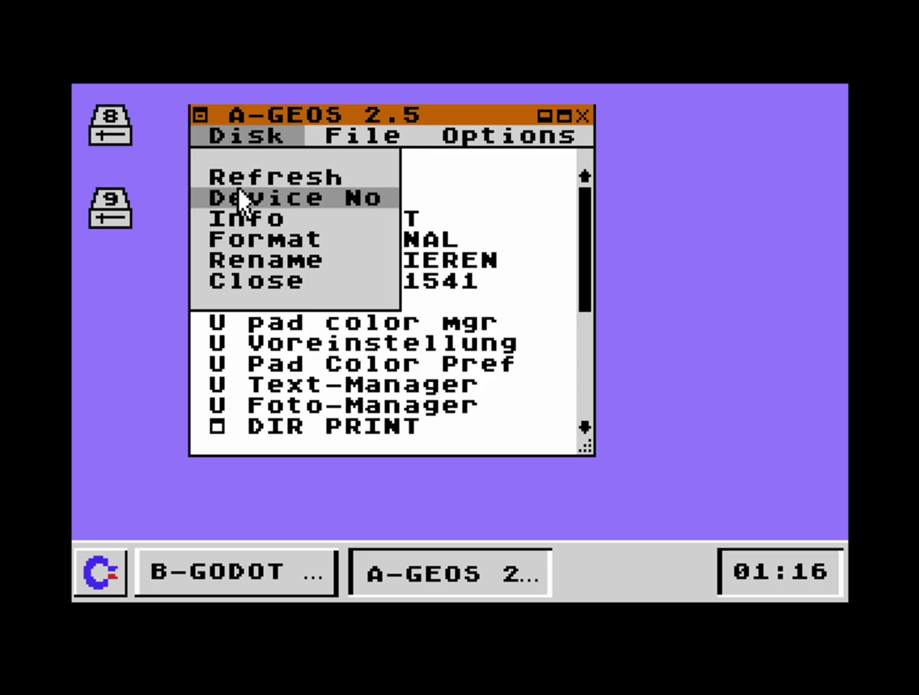
pyautogui.click(240, 148)
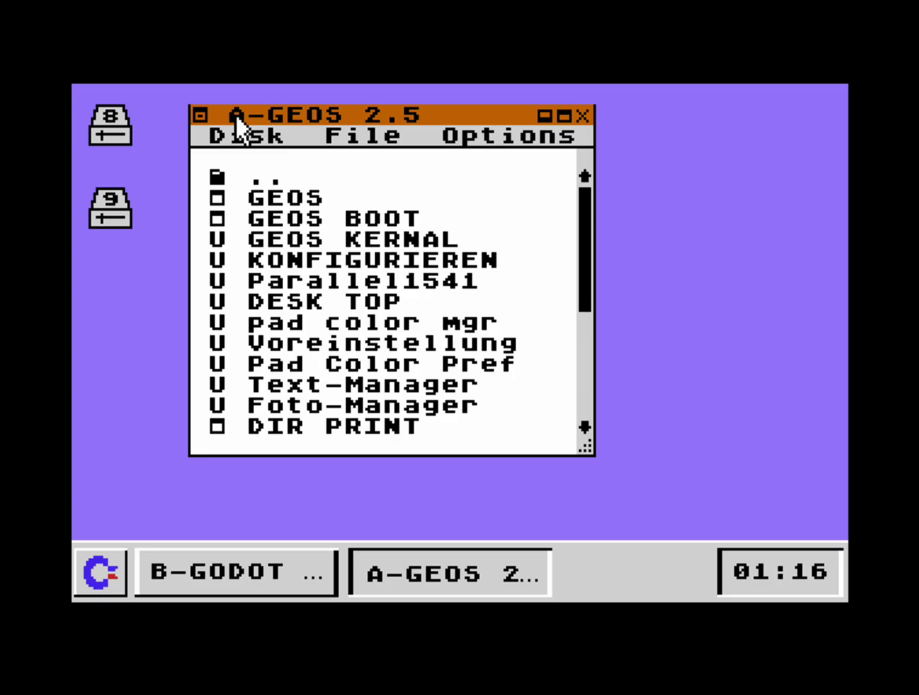
pyautogui.moveTo(235, 118); pyautogui.dragTo(348, 108)
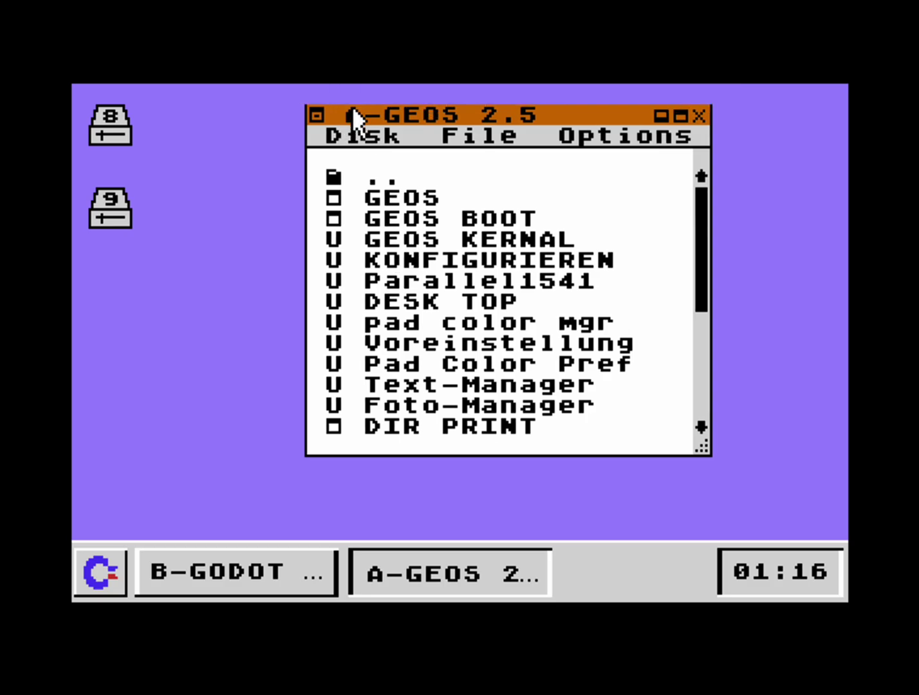
pyautogui.rightClick(109, 135)
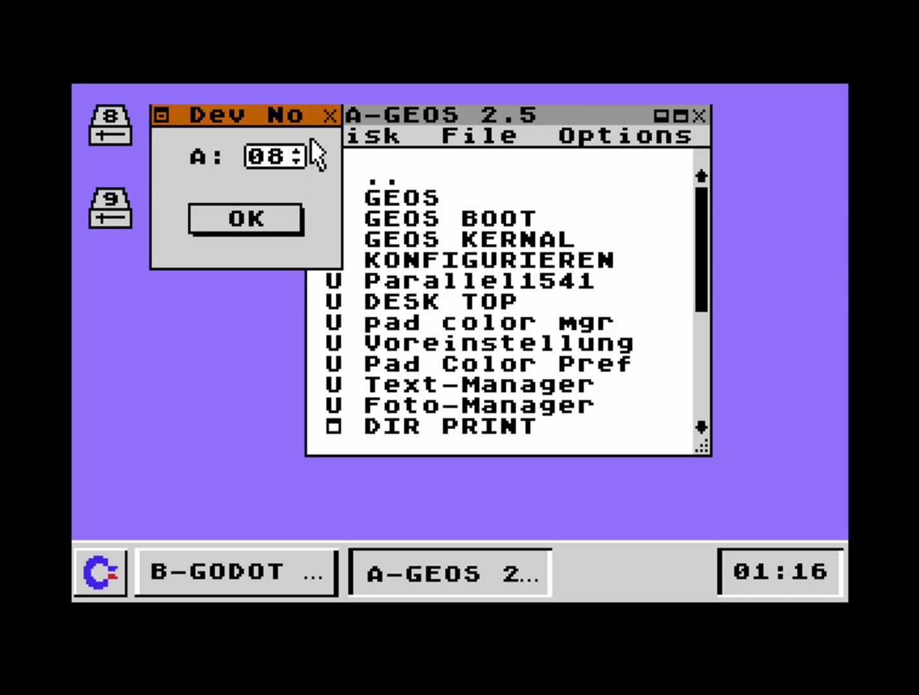
pyautogui.click(298, 150)
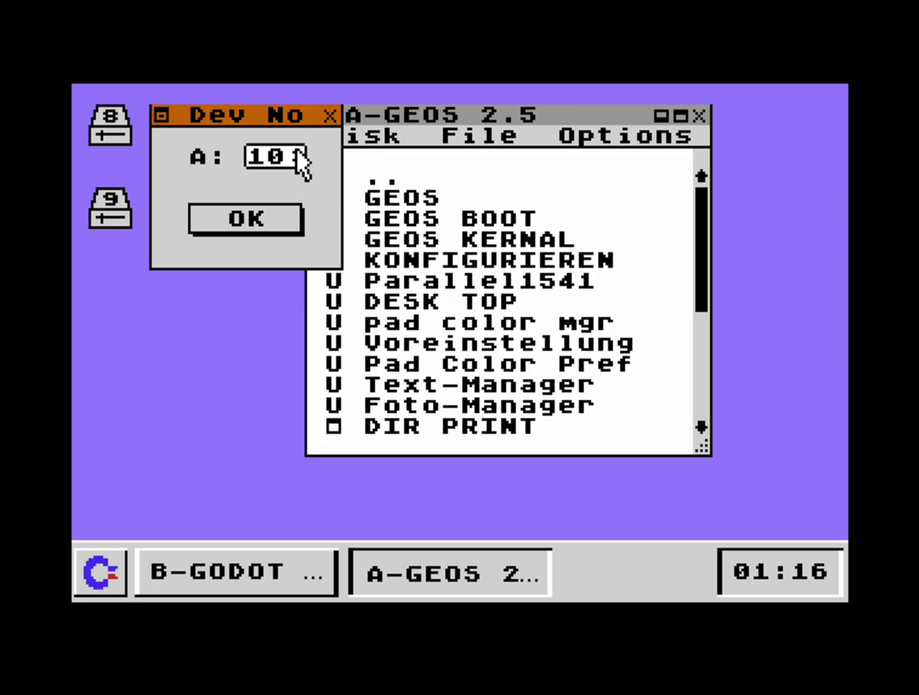
pyautogui.click(327, 116)
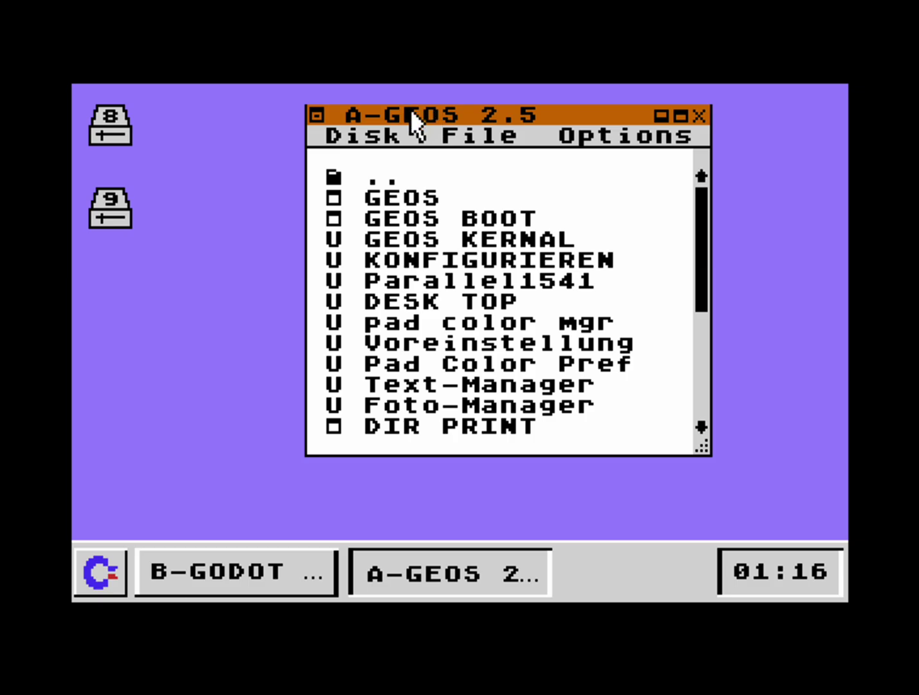
# Reposition the A-GEOS 2.5 window and change the device number of drive A to 10
pyautogui.moveTo(410, 114); pyautogui.dragTo(320, 113)
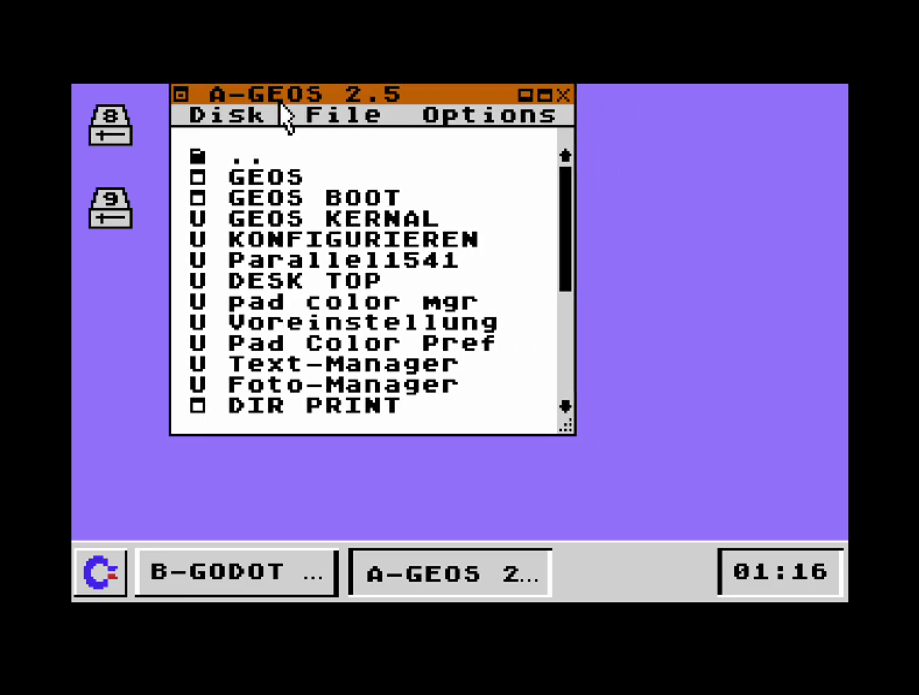
pyautogui.click(242, 117)
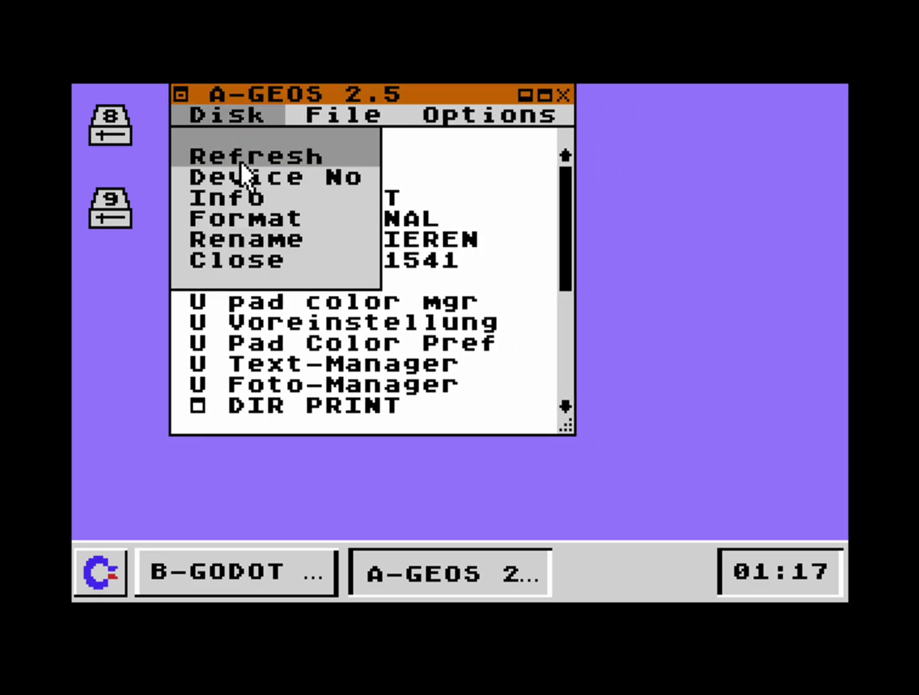
pyautogui.click(242, 179)
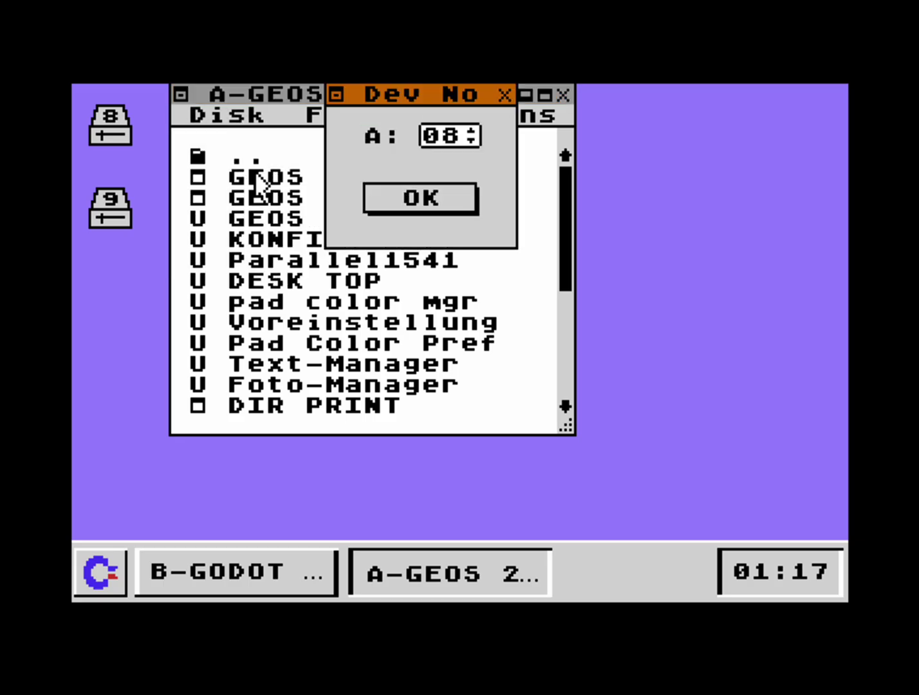
pyautogui.click(471, 131)
pyautogui.click(471, 132)
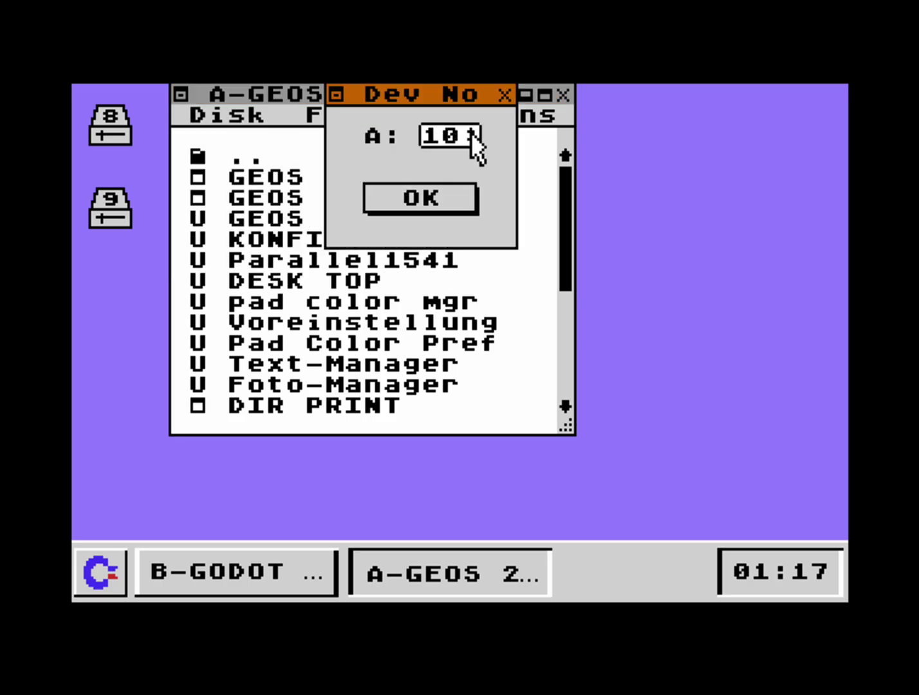
pyautogui.click(419, 195)
pyautogui.click(422, 195)
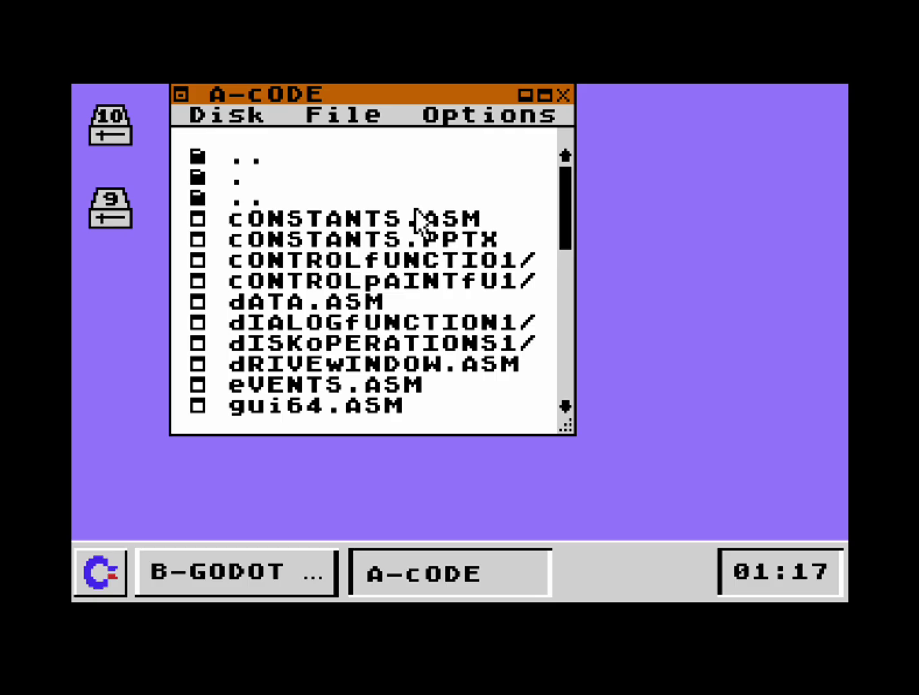
# Look through the whole file listing of the cODE folder on drive 10, including GUI64.D64 at its end
pyautogui.scroll(-4, 396, 270)
pyautogui.scroll(-12, 397, 277)
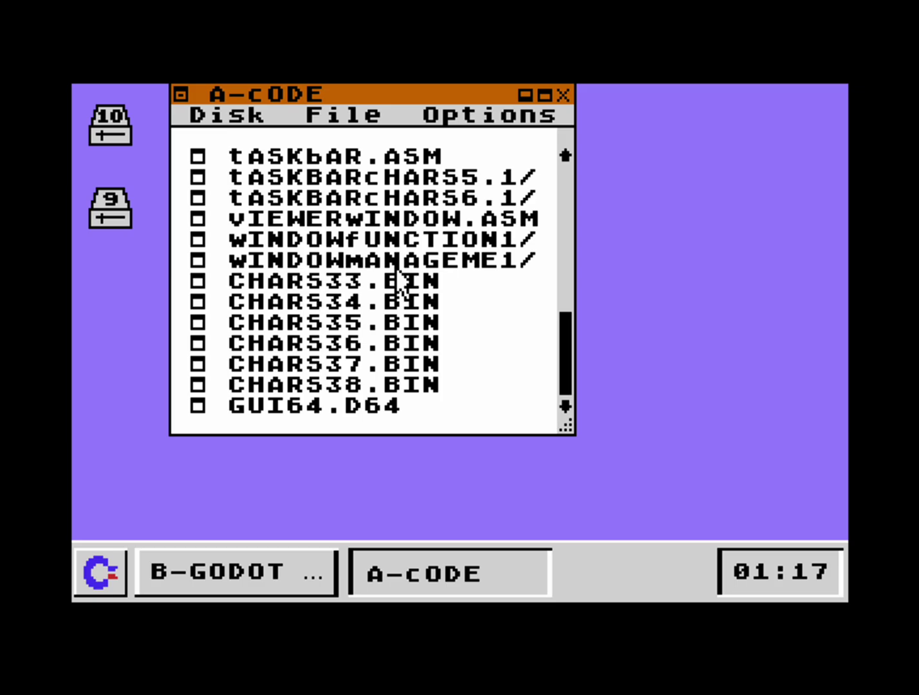
pyautogui.scroll(20, 397, 280)
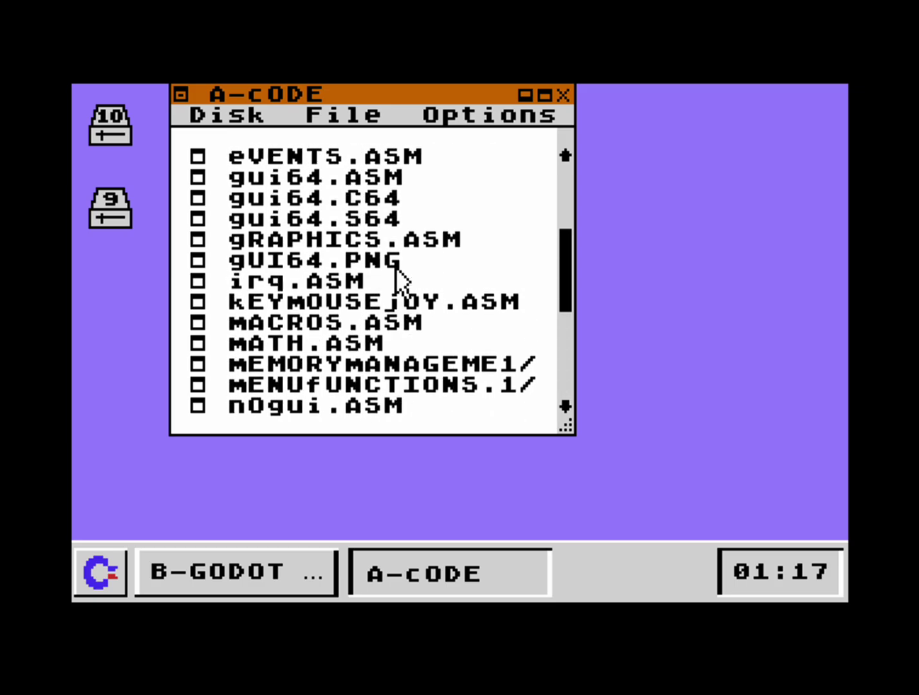
pyautogui.scroll(-20, 398, 281)
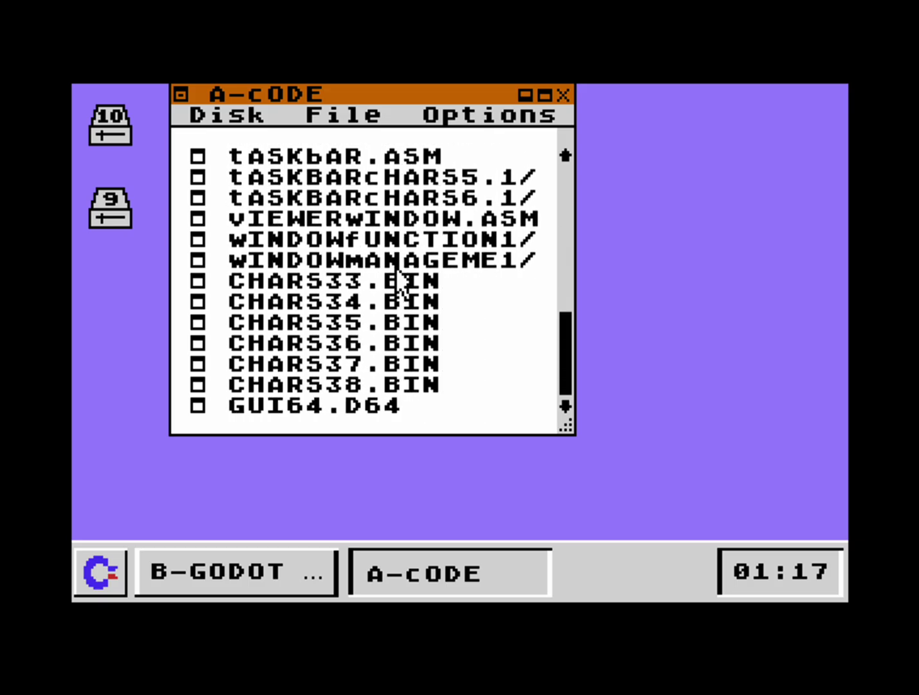
pyautogui.click(295, 417)
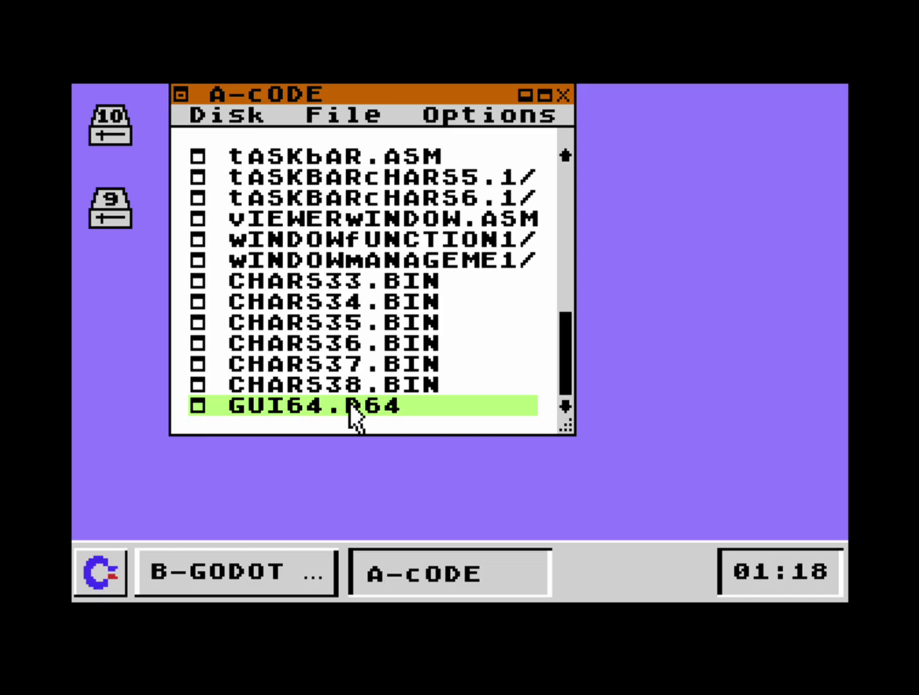
pyautogui.scroll(12, 349, 404)
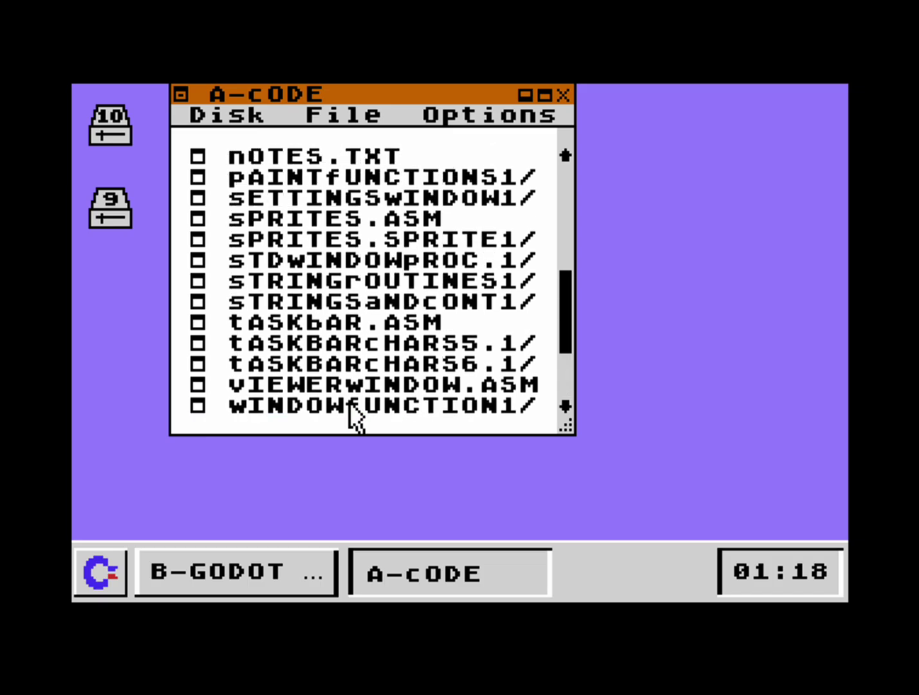
pyautogui.scroll(5, 351, 412)
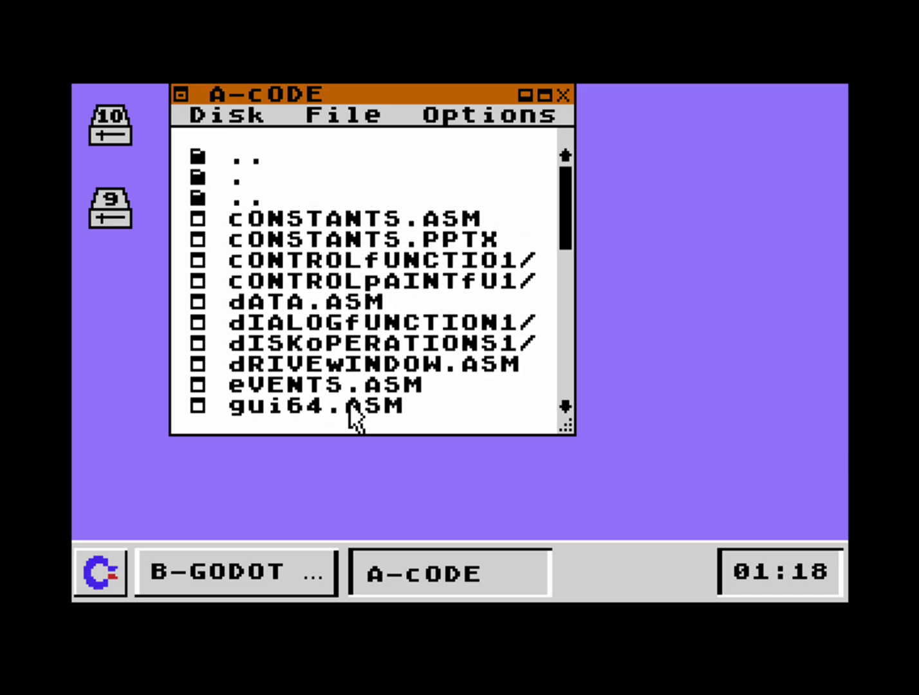
pyautogui.scroll(-1, 351, 415)
pyautogui.scroll(-1, 351, 415)
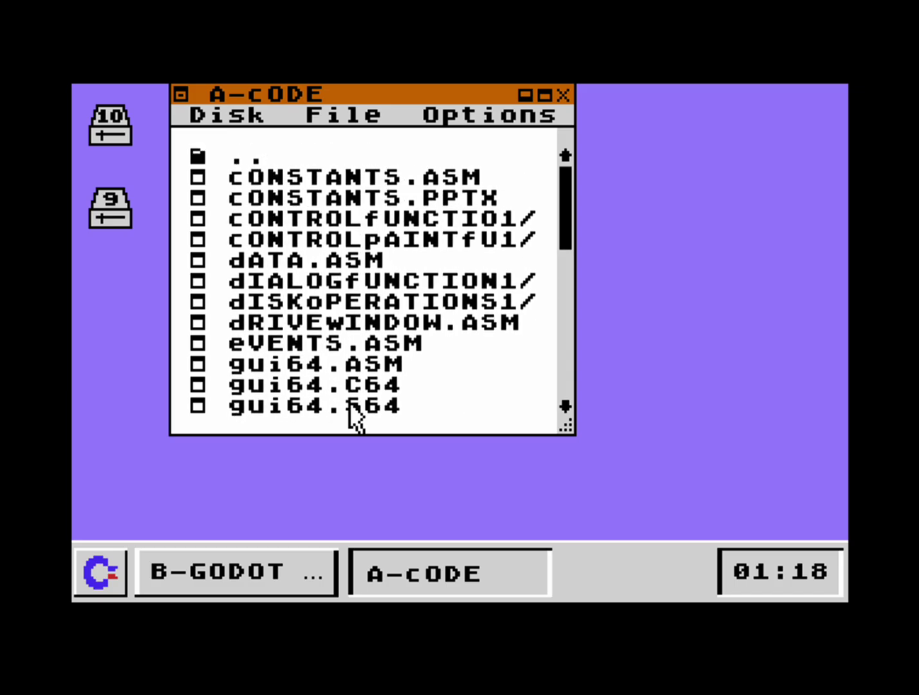
pyautogui.scroll(2, 350, 415)
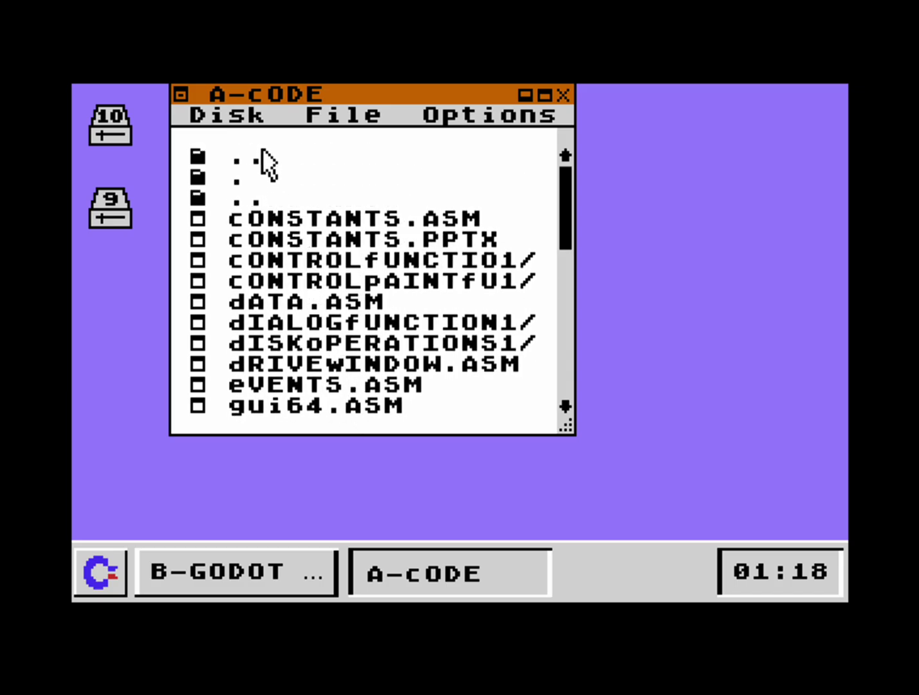
# Go up two folder levels from the cODE folder on drive 10
pyautogui.doubleClick(244, 160)
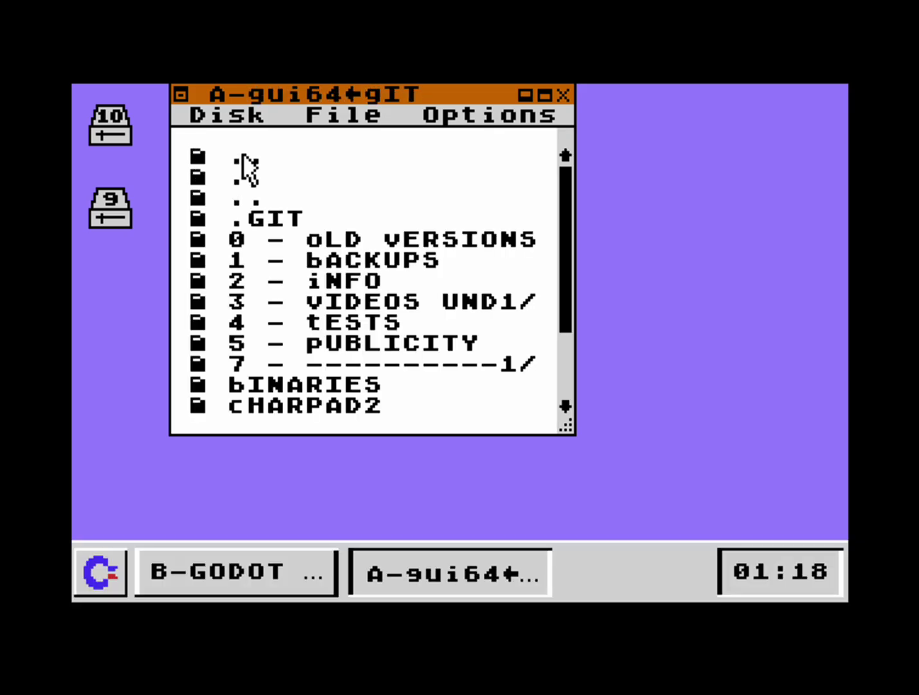
pyautogui.doubleClick(254, 156)
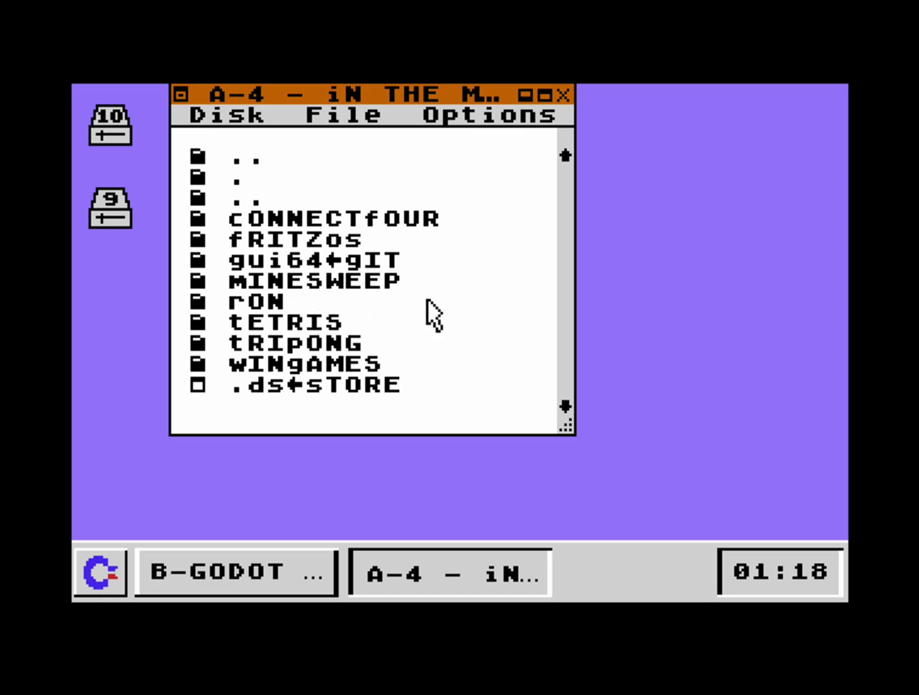
# Open the gui64←gIT folder, enter its cODE subfolder and view the end of the file listing
pyautogui.doubleClick(325, 264)
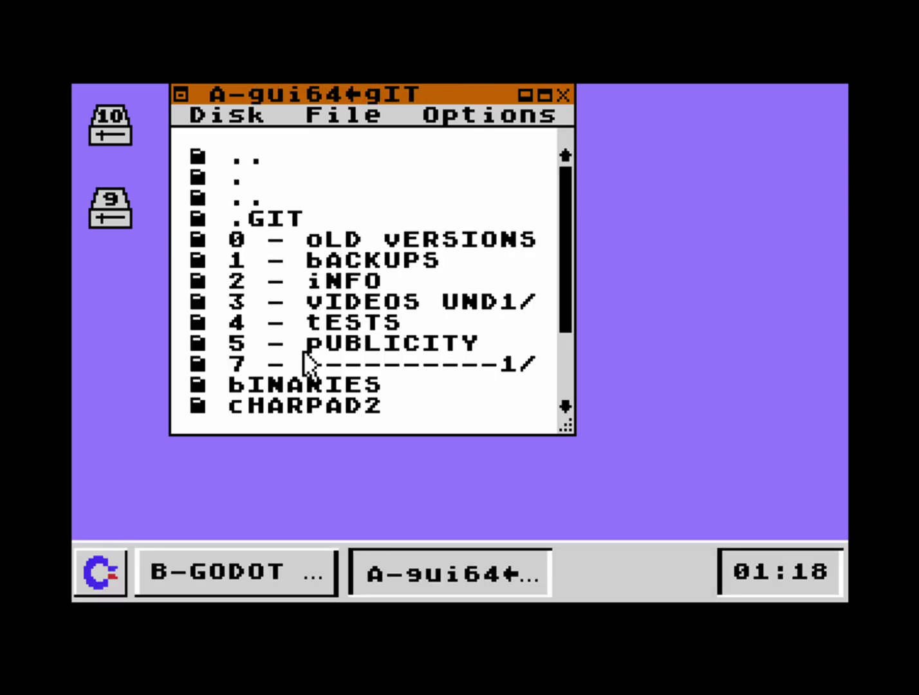
pyautogui.scroll(-2, 307, 334)
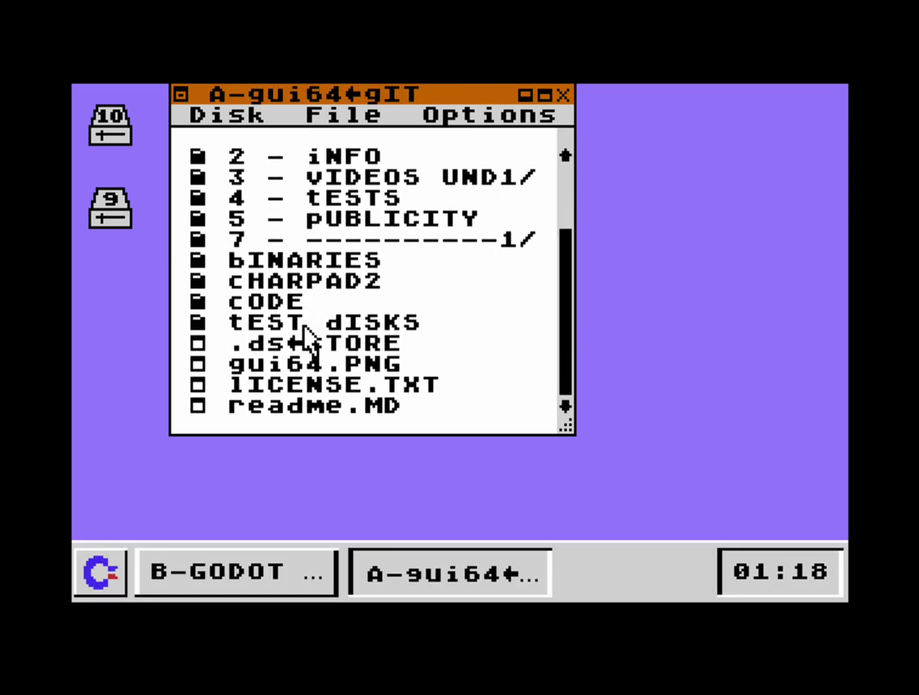
pyautogui.doubleClick(257, 300)
pyautogui.scroll(-8, 261, 312)
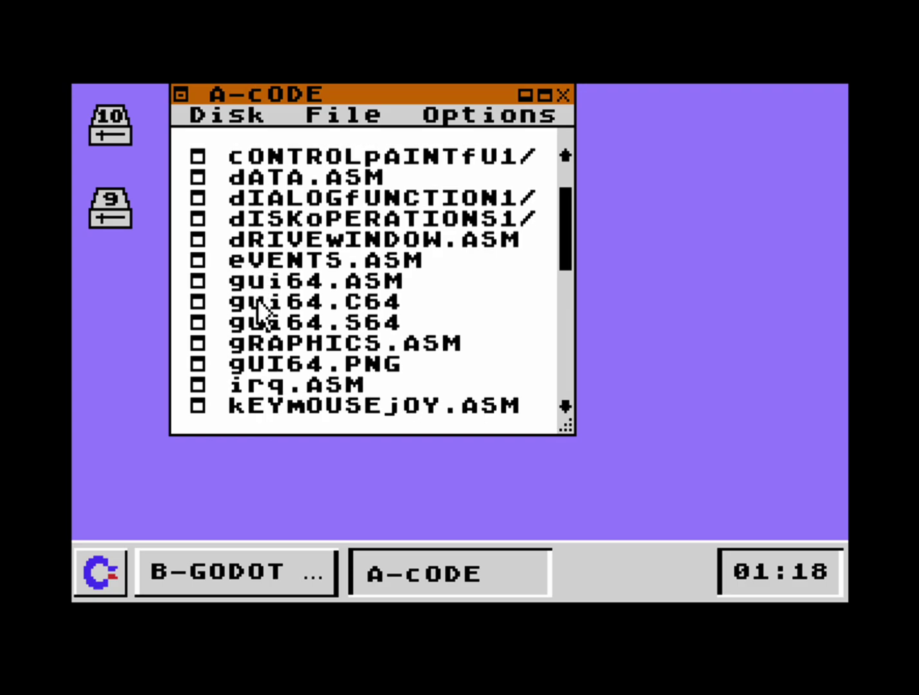
pyautogui.scroll(2, 258, 309)
pyautogui.scroll(-5, 258, 309)
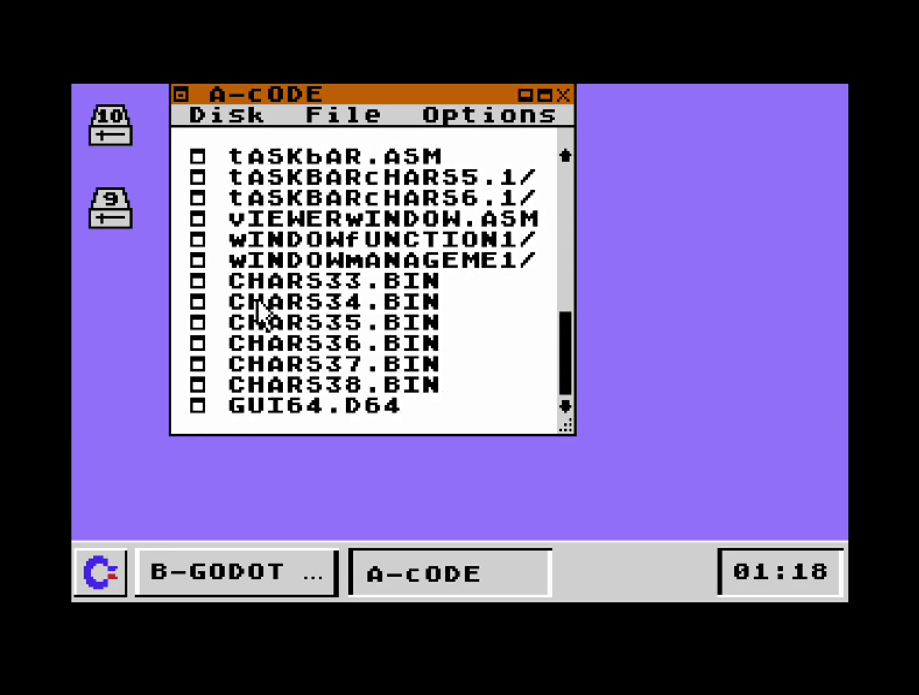
# Try to open GUI64.D64 at the end of the cODE folder and maximize the A-cODE window
pyautogui.click(296, 408)
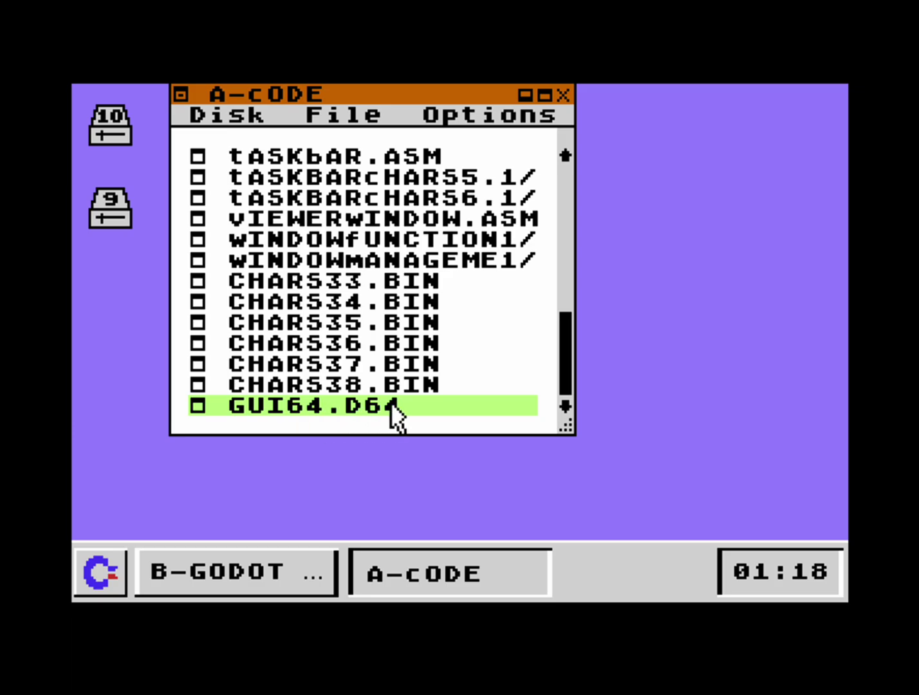
pyautogui.doubleClick(334, 405)
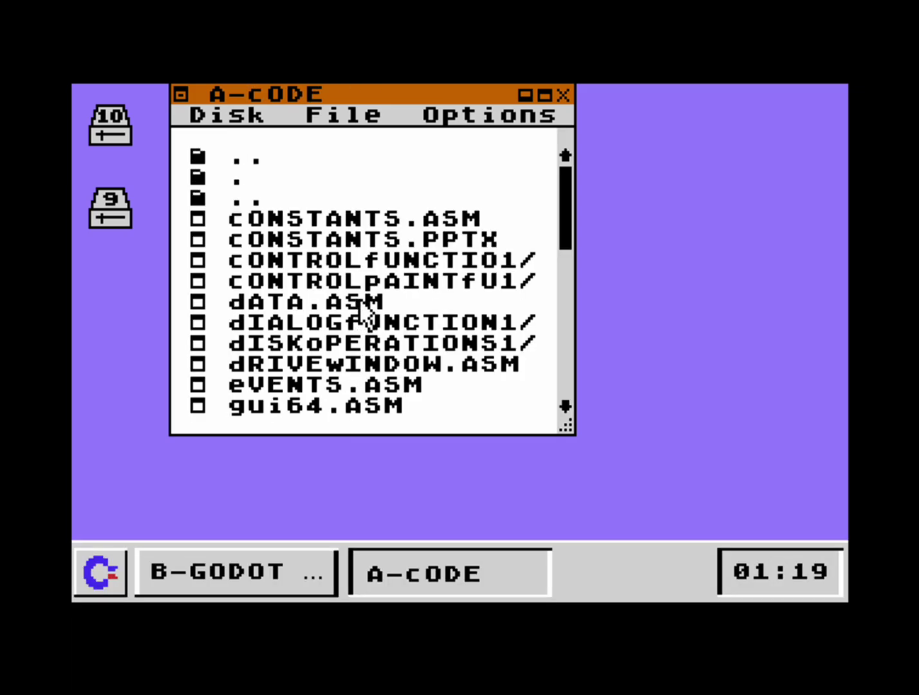
pyautogui.doubleClick(338, 85)
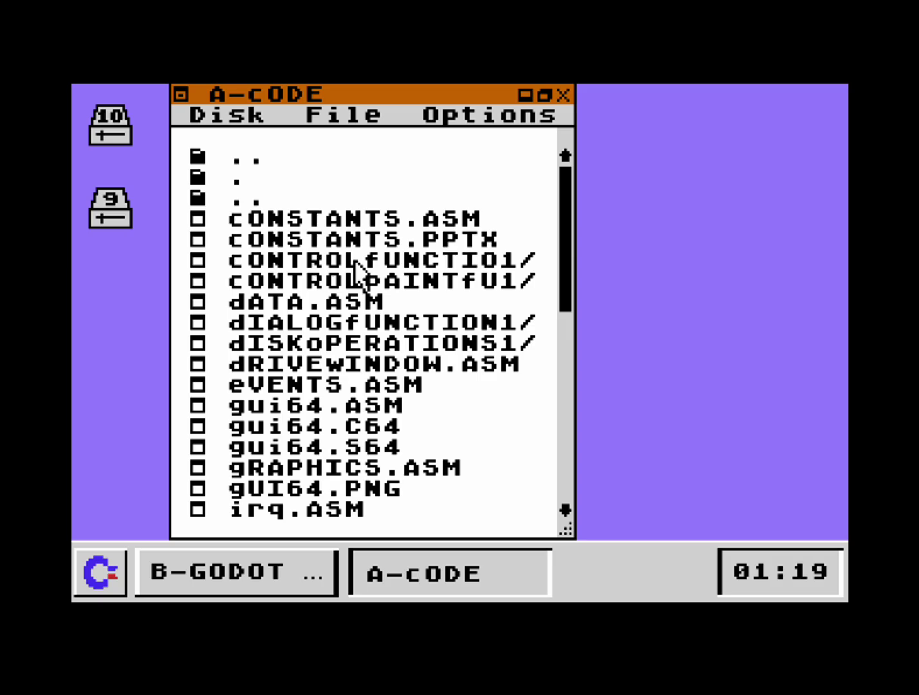
# Try to open gRAPHICS.ASM from the cODE folder, move the resulting Info dialog lower and dismiss it
pyautogui.scroll(-3, 357, 269)
pyautogui.scroll(-1, 356, 270)
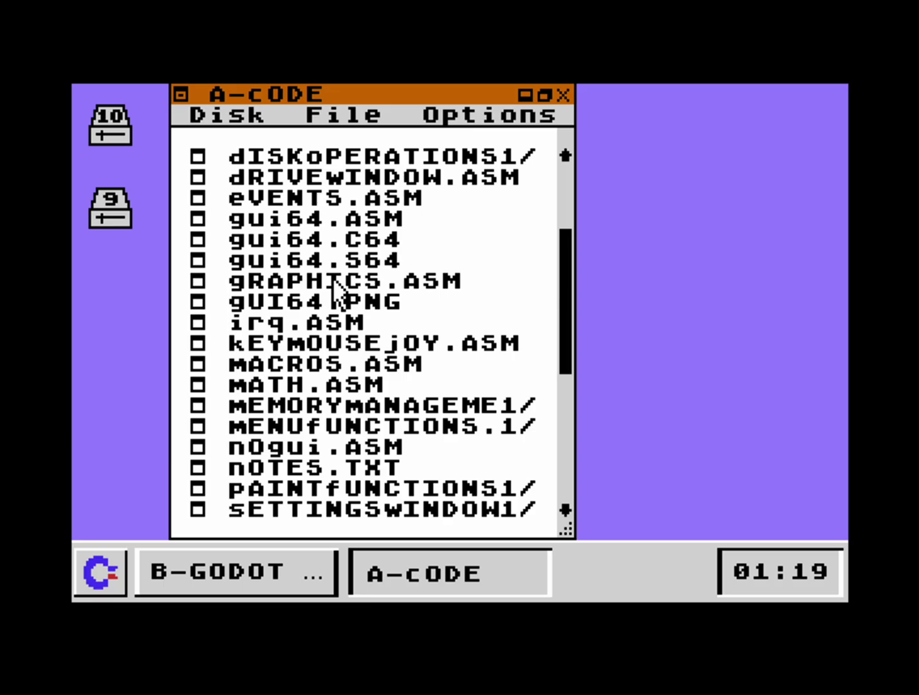
pyautogui.doubleClick(334, 283)
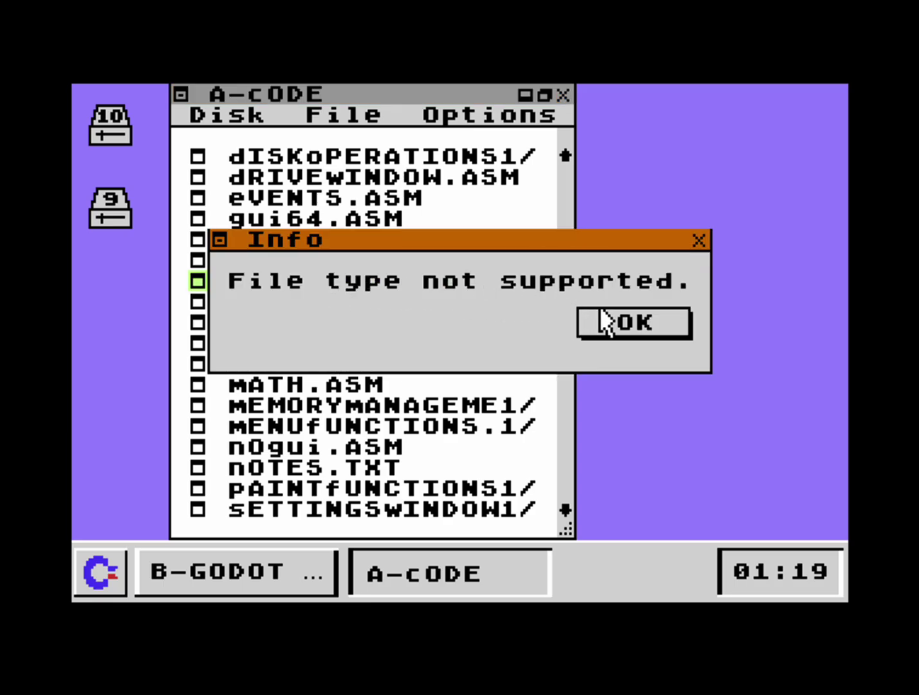
pyautogui.moveTo(520, 240); pyautogui.dragTo(491, 325)
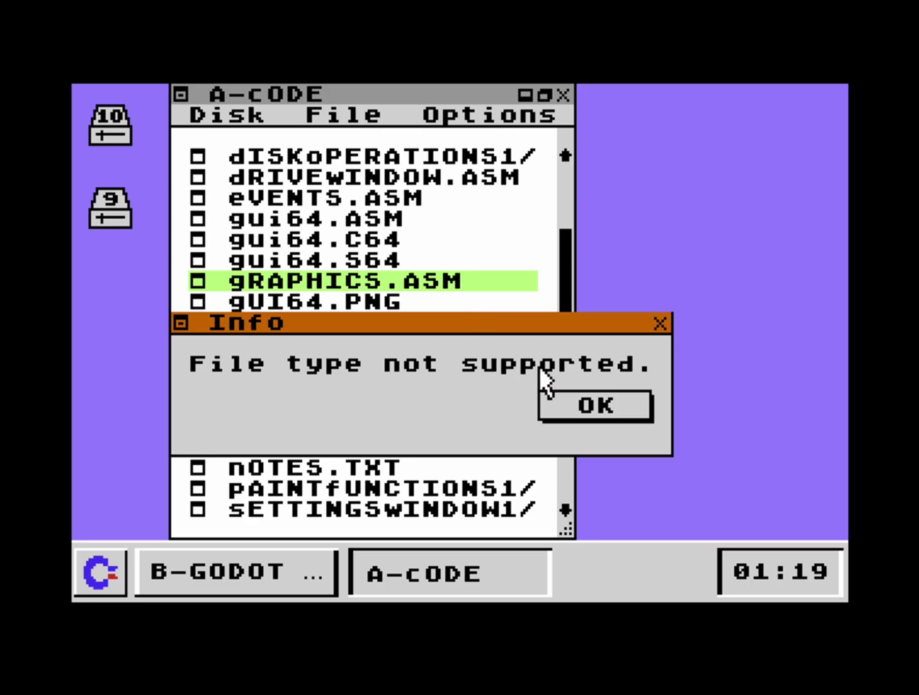
pyautogui.click(559, 399)
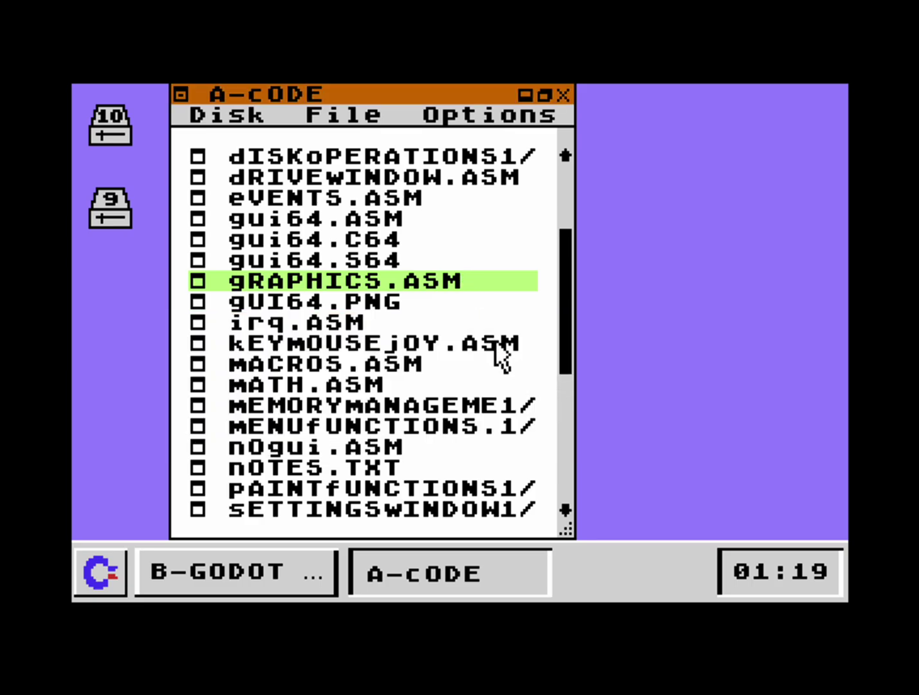
# View the contents of nOTES.TXT in the file viewer and maximize the viewer window
pyautogui.scroll(-5, 502, 353)
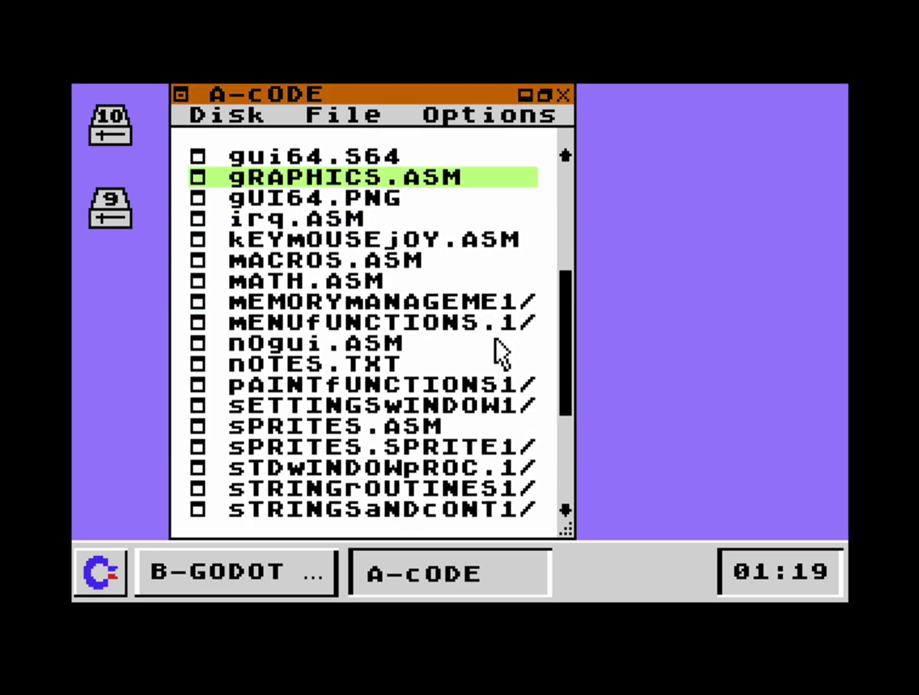
pyautogui.click(362, 363)
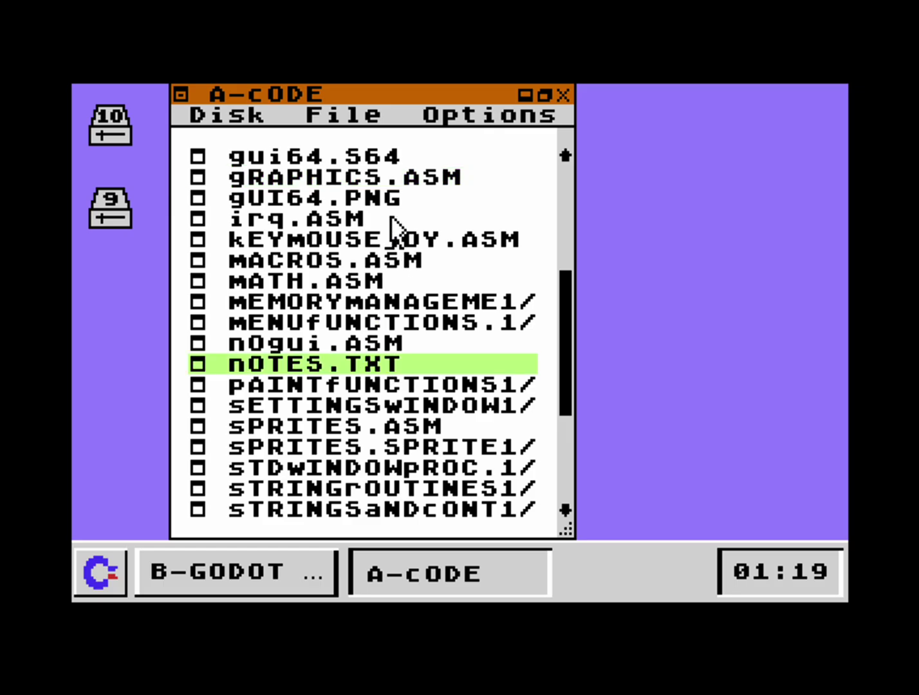
pyautogui.click(354, 119)
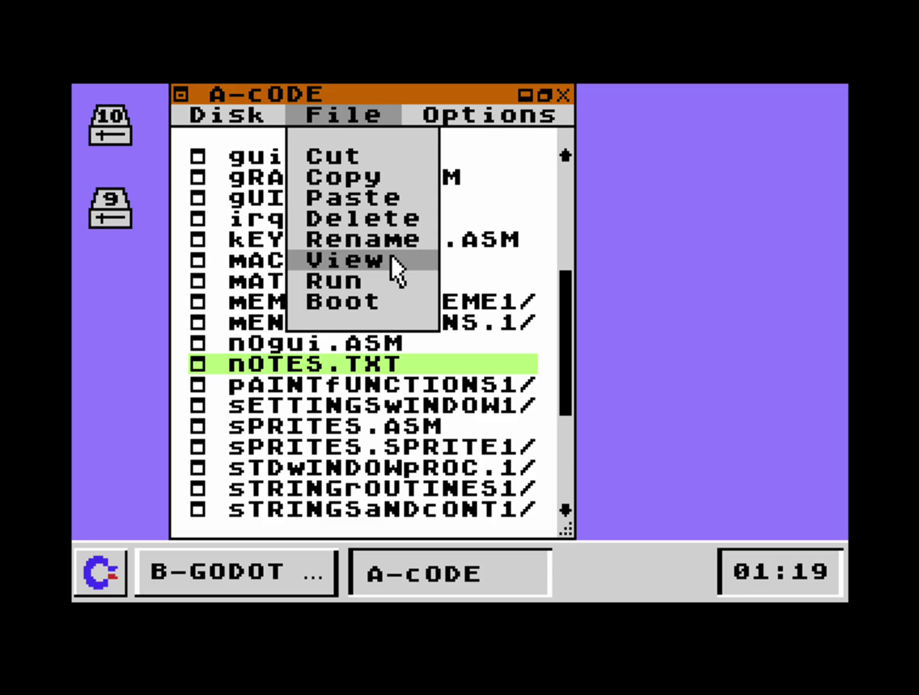
pyautogui.click(398, 270)
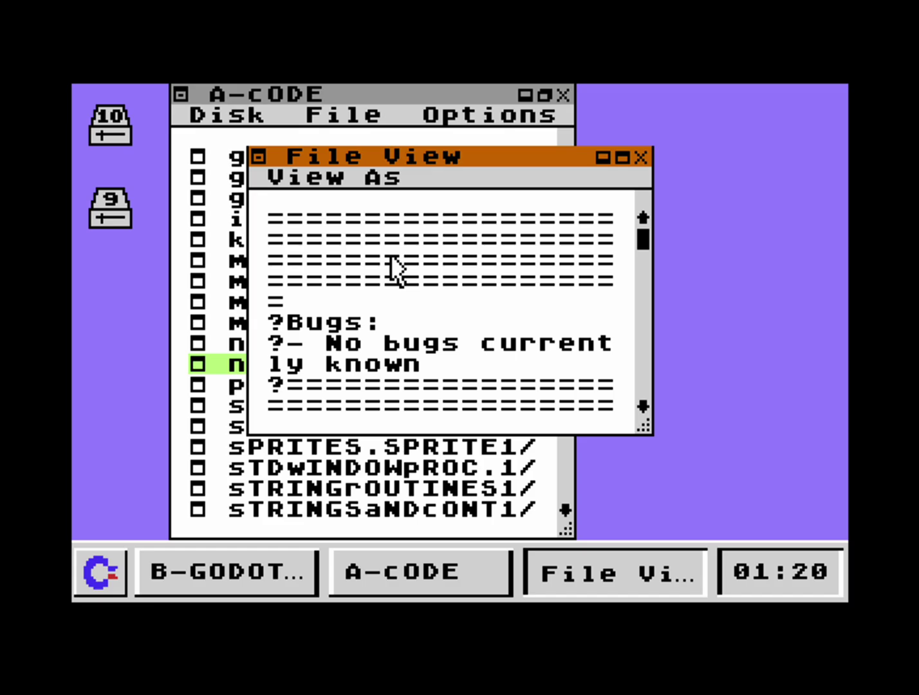
pyautogui.doubleClick(451, 156)
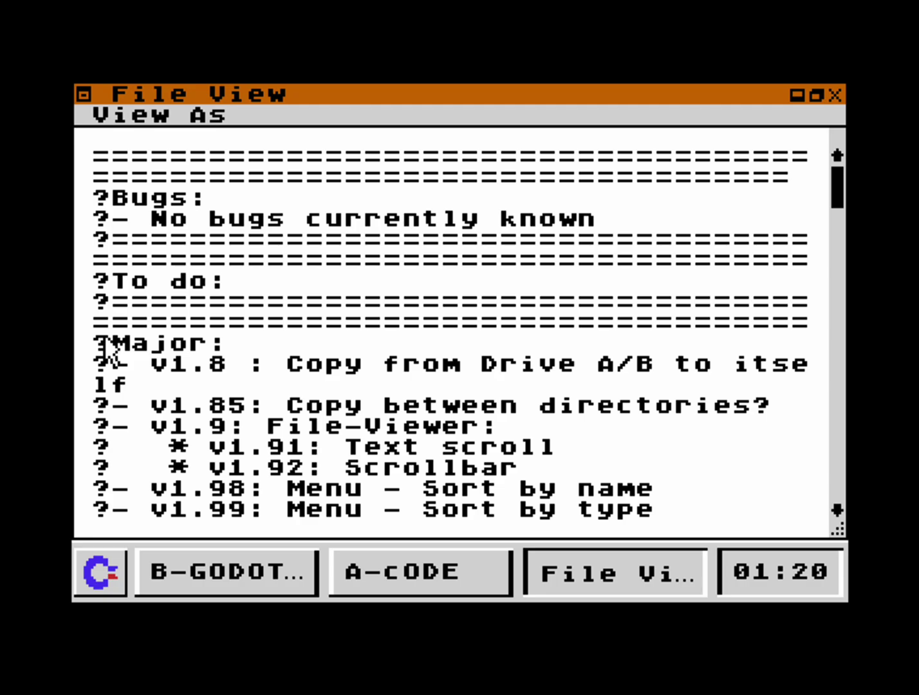
# Display nOTES.TXT as hex and look through the bytes down to the memory management section
pyautogui.click(153, 119)
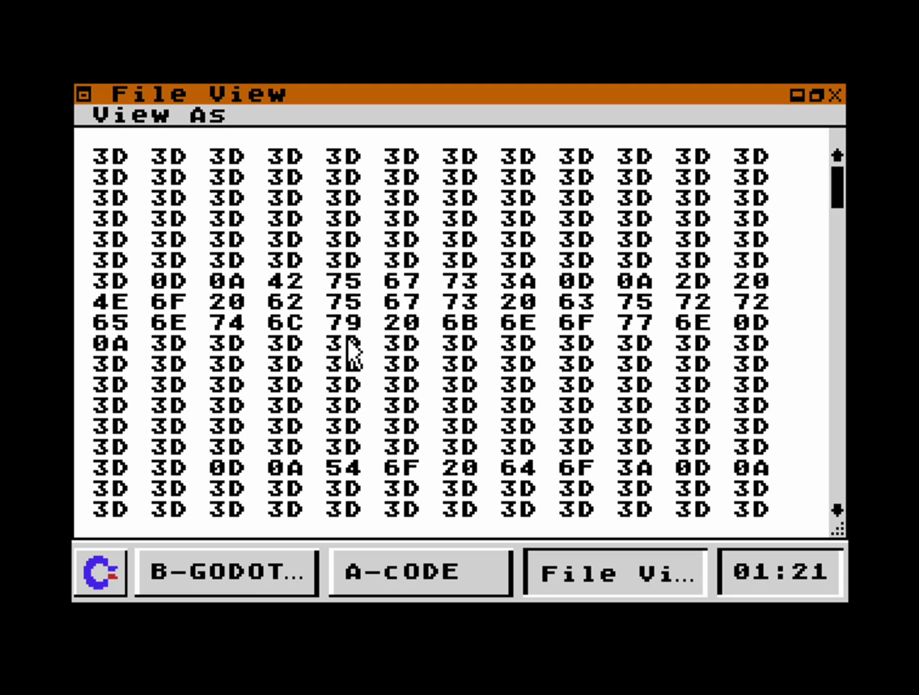
pyautogui.scroll(-7, 351, 352)
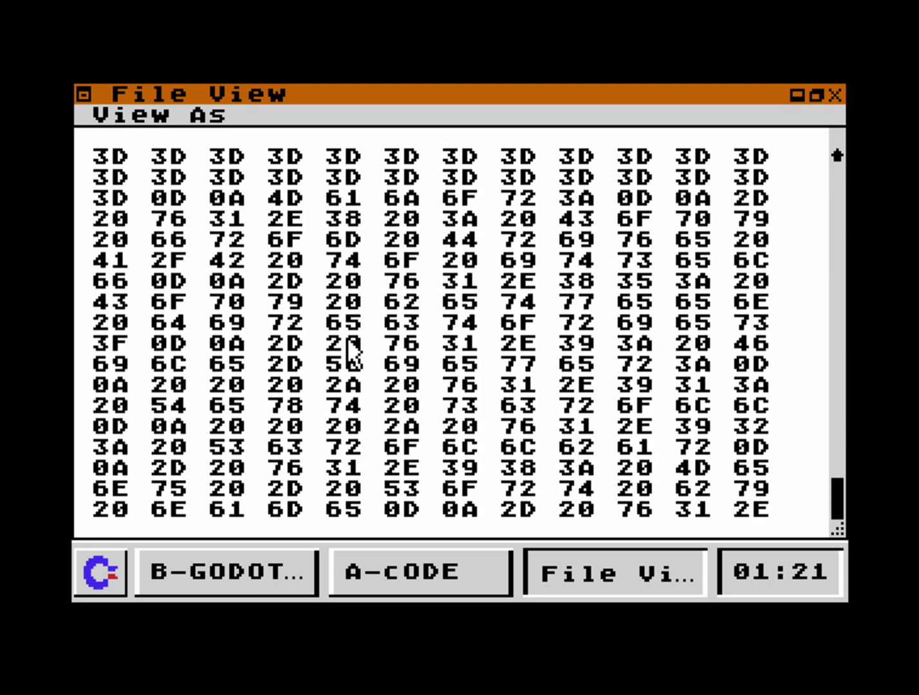
pyautogui.scroll(-7, 351, 353)
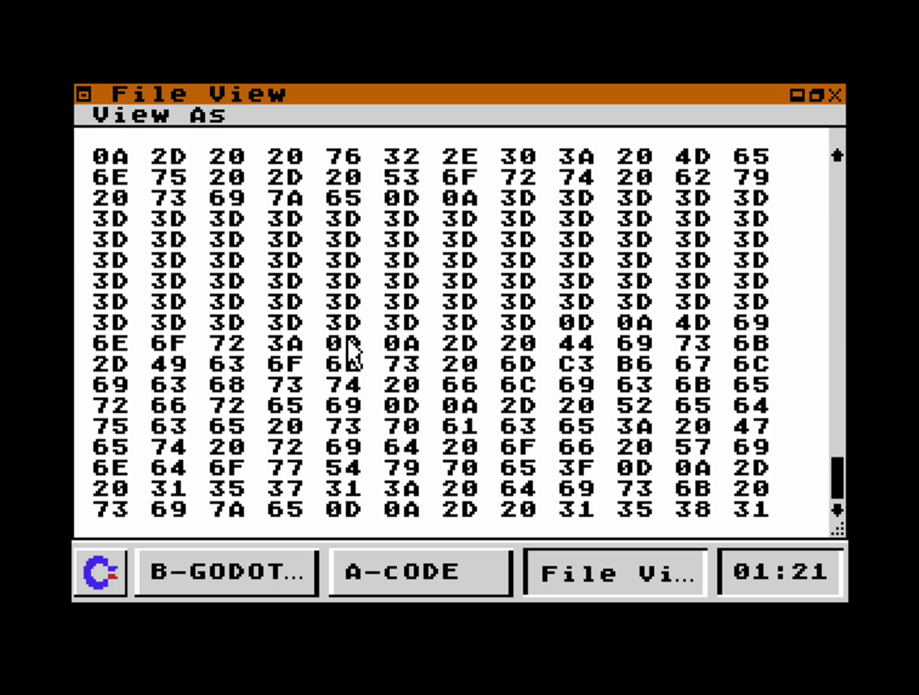
pyautogui.scroll(-10, 351, 353)
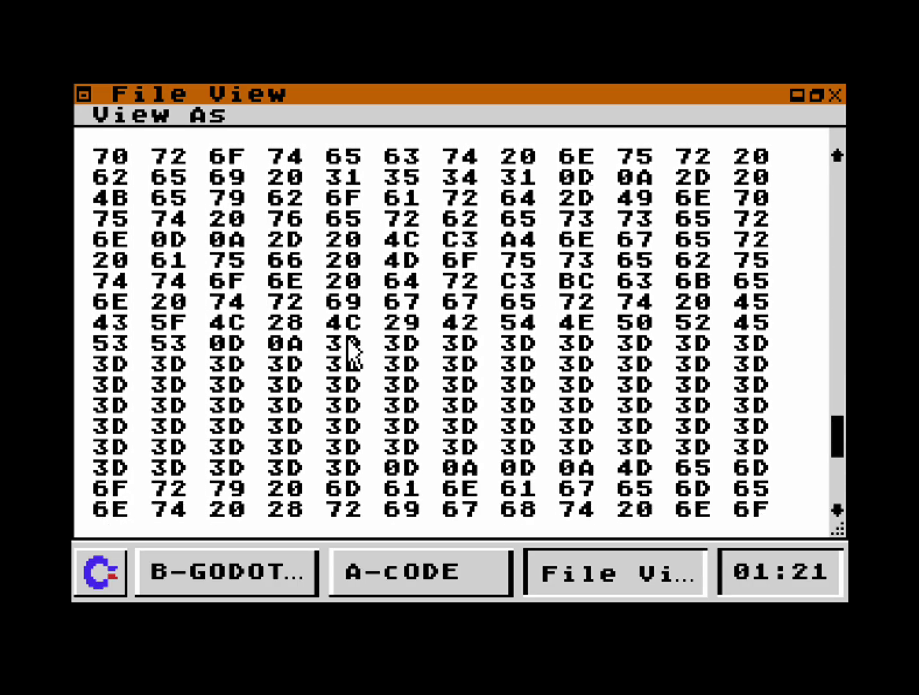
pyautogui.scroll(-5, 350, 353)
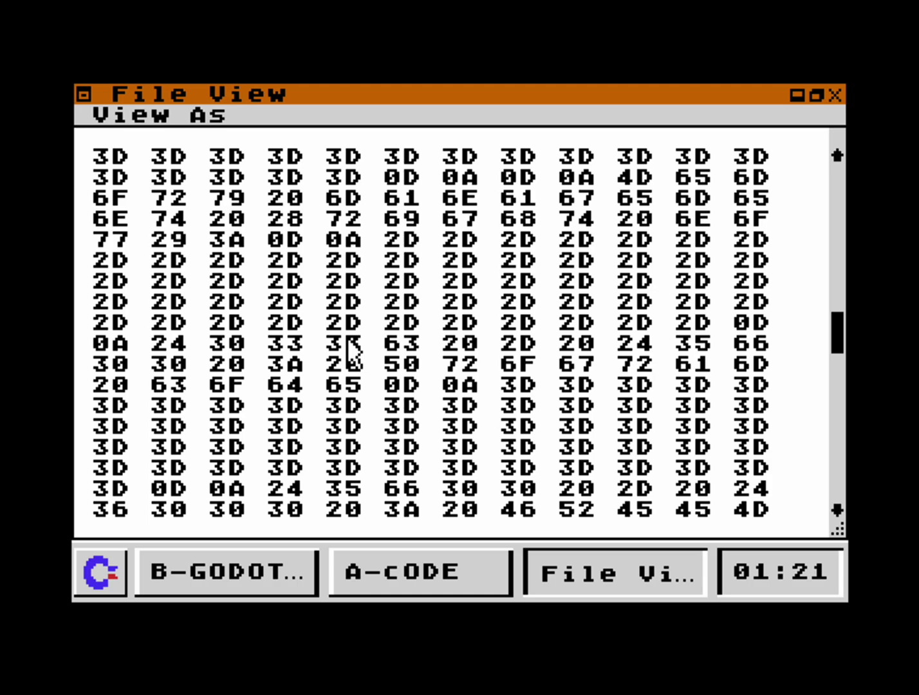
# Switch the nOTES.TXT display from hex back to text and close the file viewer
pyautogui.click(193, 118)
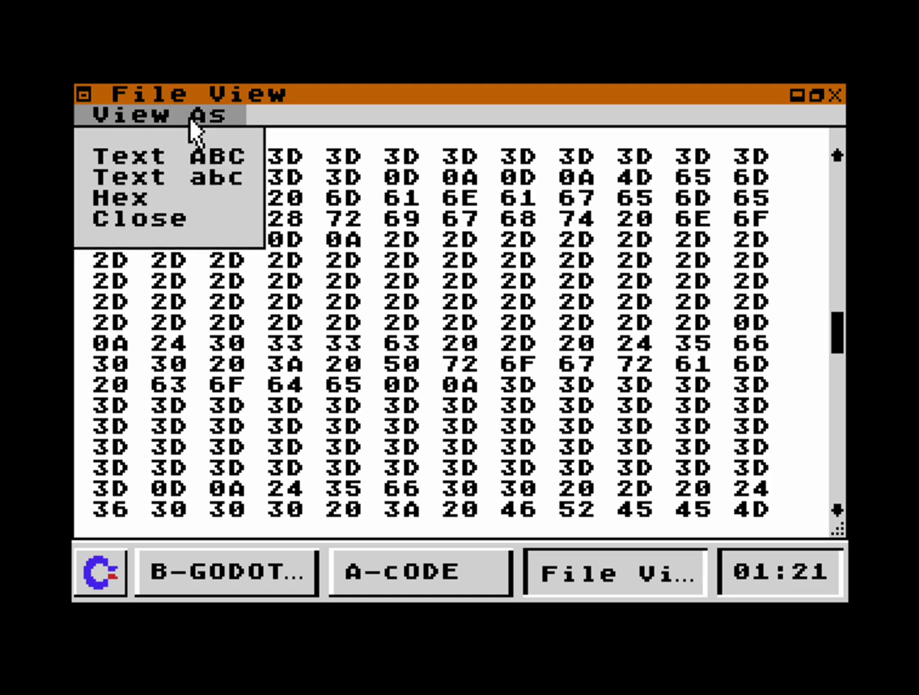
pyautogui.click(142, 147)
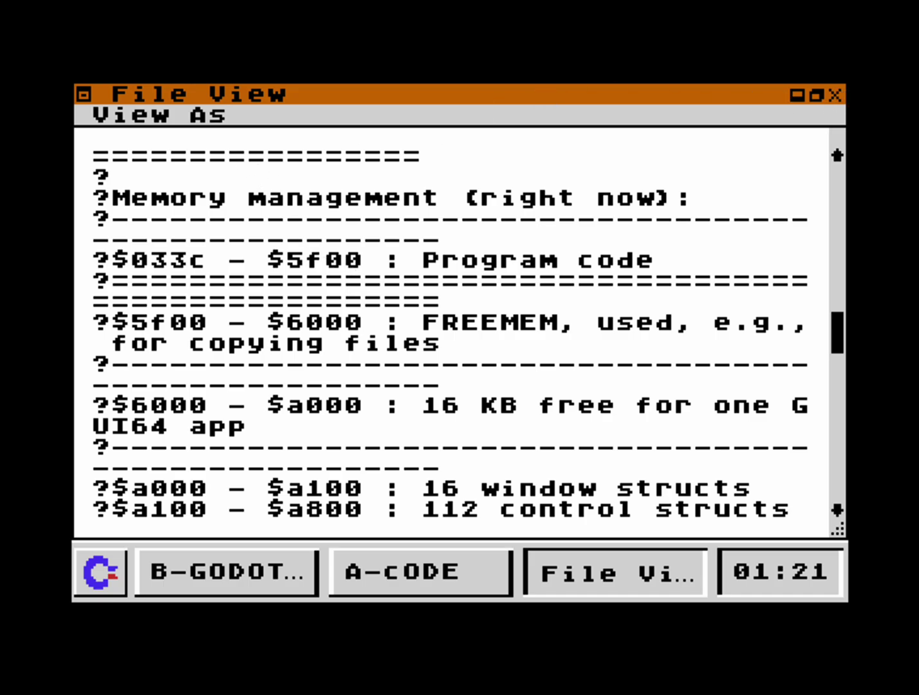
pyautogui.press('Escape')
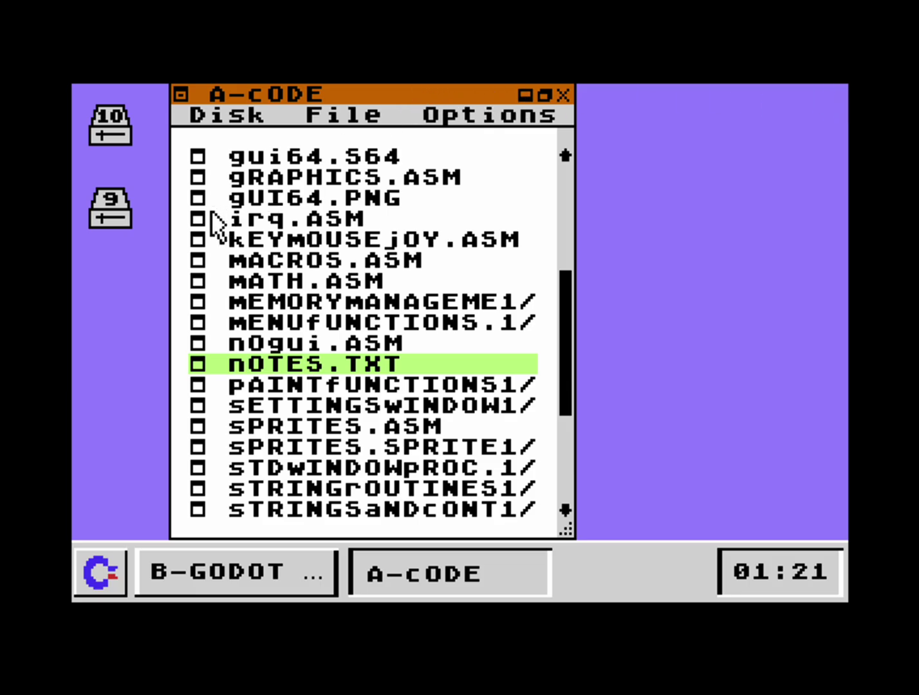
# Minimize the A-cODE window, restore the B-GODOT window, and check the disk information for drive 9
pyautogui.click(376, 576)
pyautogui.click(261, 583)
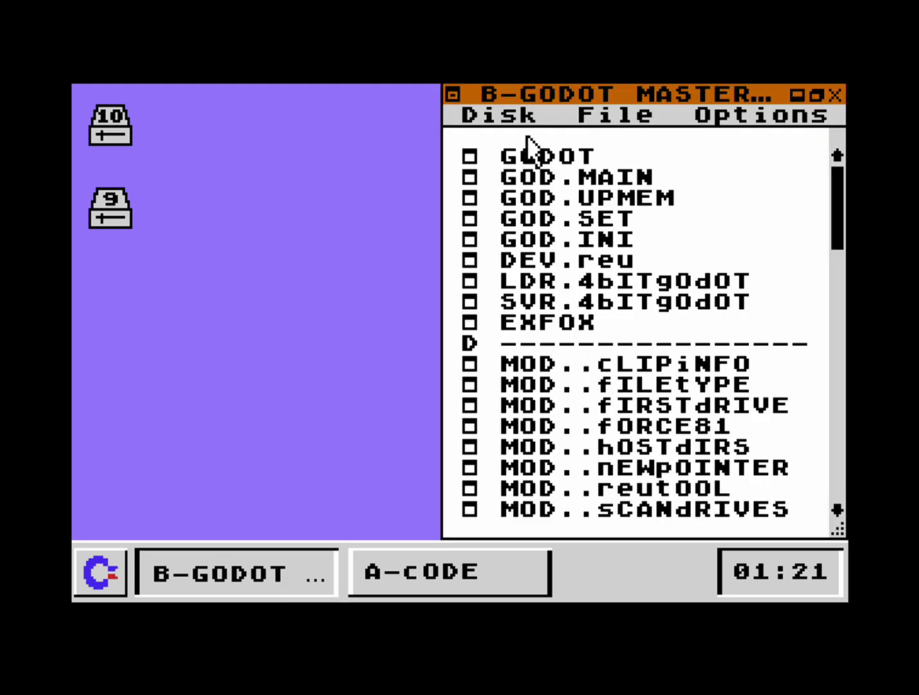
pyautogui.click(522, 118)
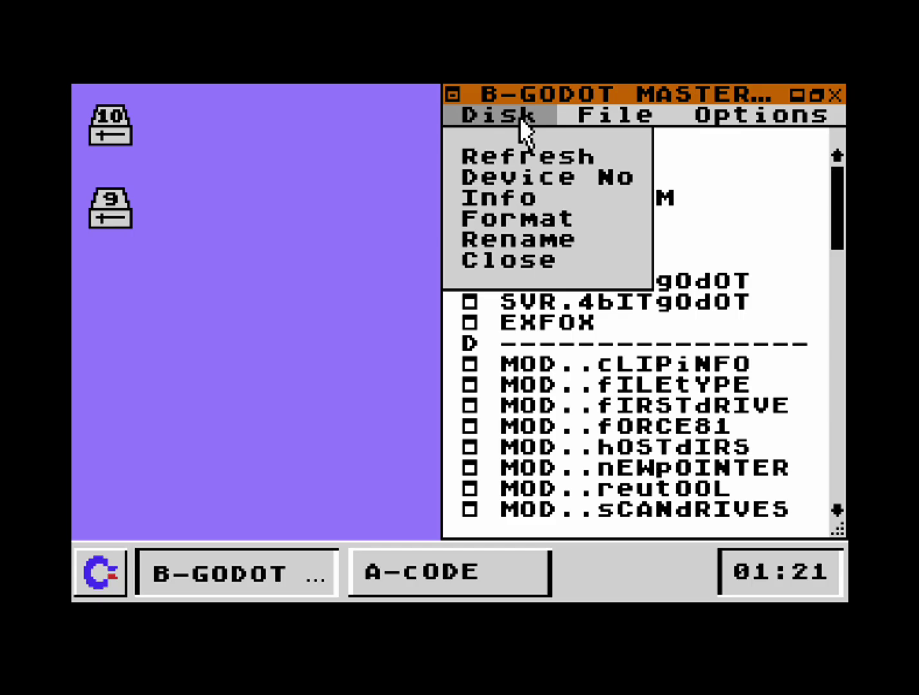
pyautogui.click(525, 199)
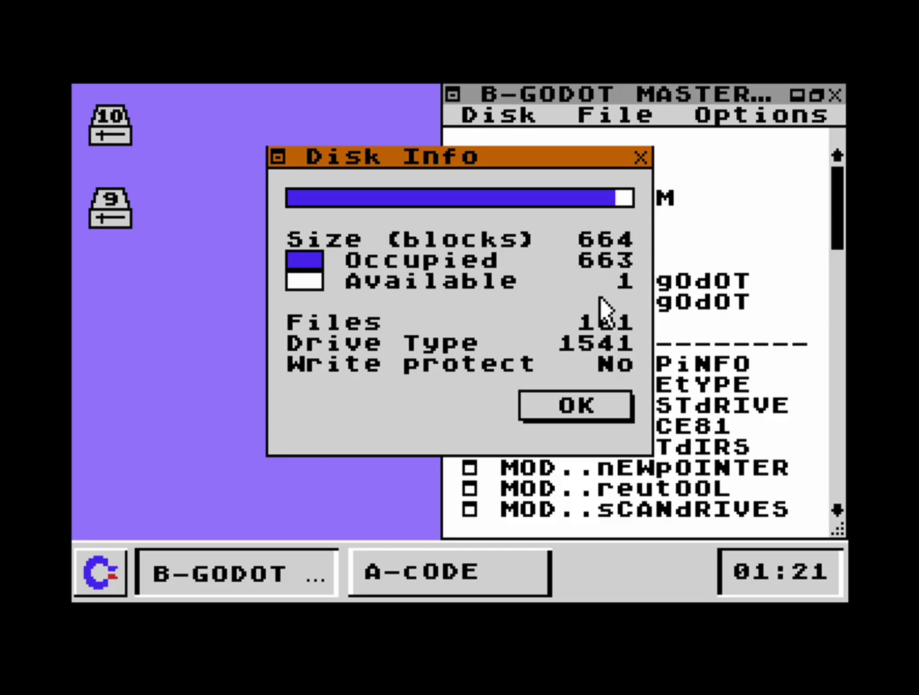
pyautogui.click(580, 402)
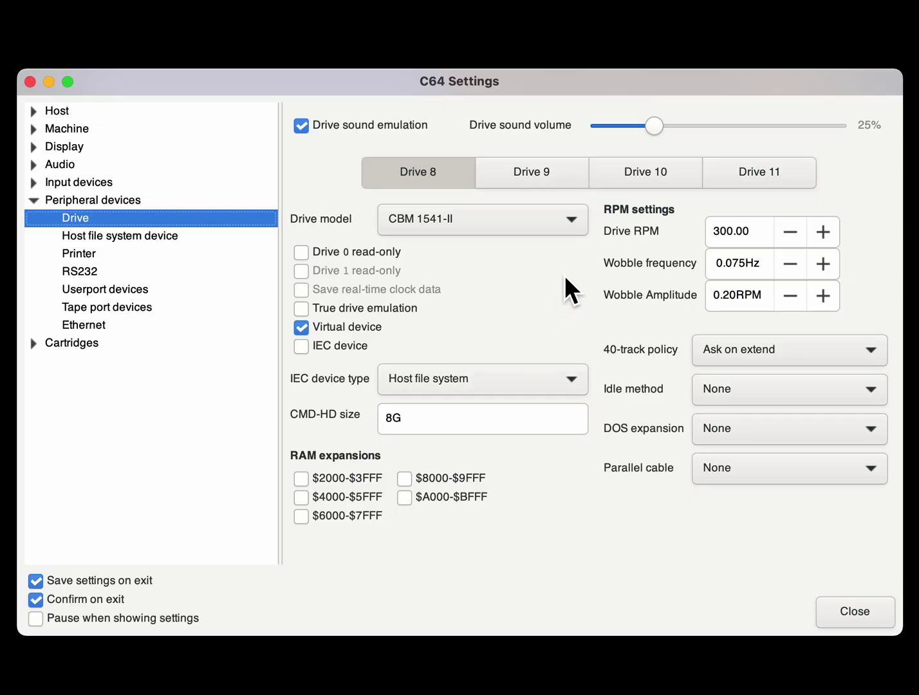
# In the emulator's C64 Settings, set the drive 9 model to CBM 1581 and close the settings
pyautogui.click(545, 181)
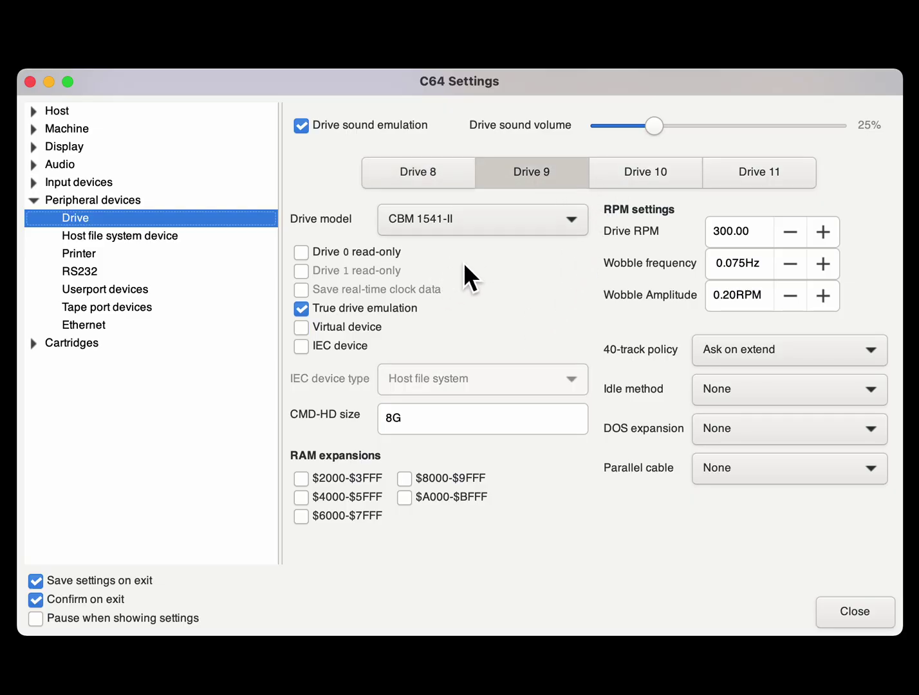
pyautogui.click(519, 229)
pyautogui.click(500, 293)
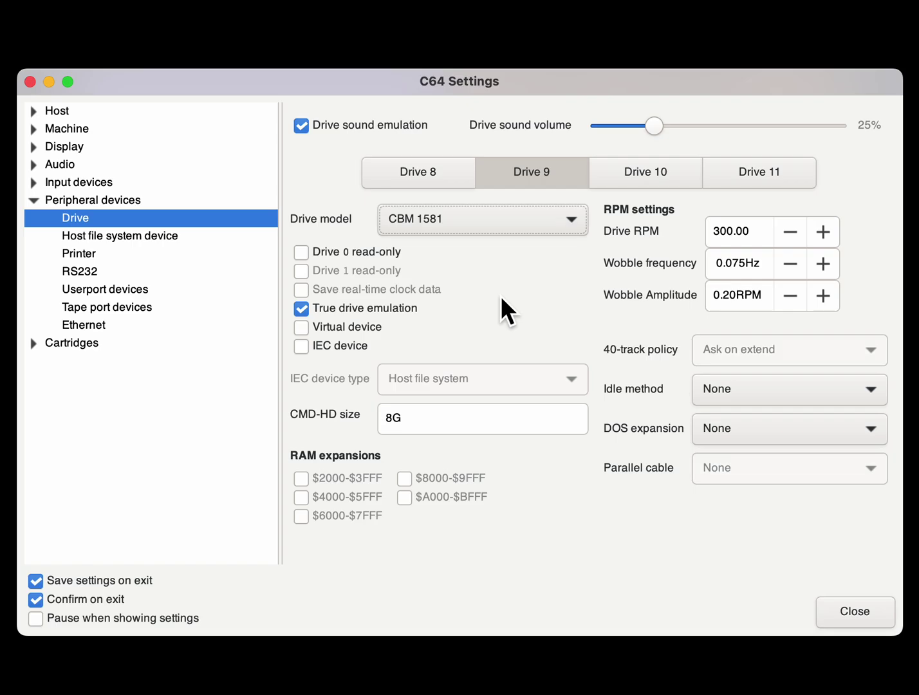
pyautogui.click(854, 610)
# Attach the disk image godot.d81 from the Test Disks folder to drive 9
pyautogui.press('super+8')
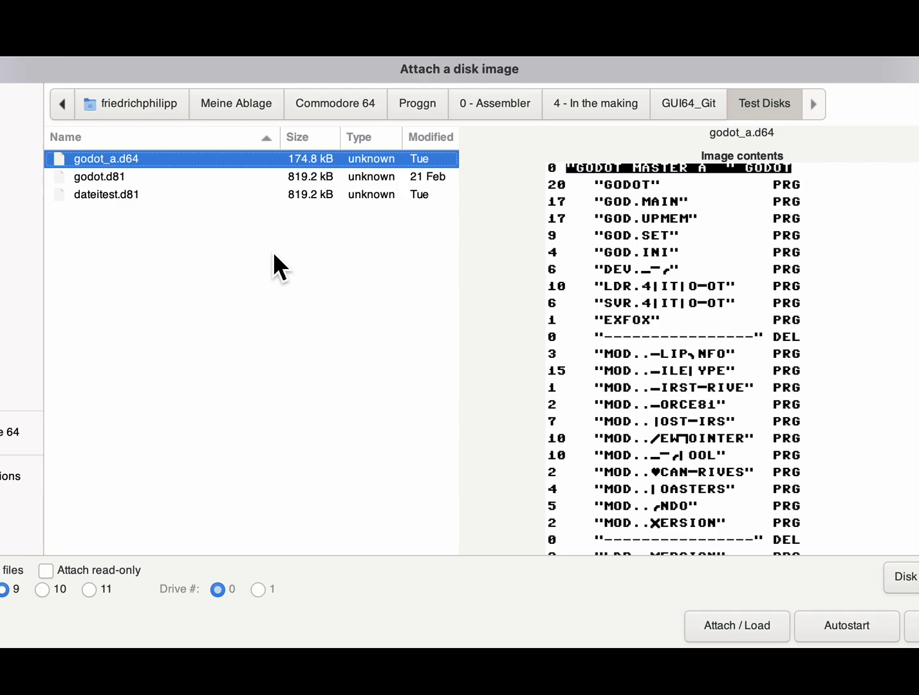
pyautogui.click(111, 184)
pyautogui.doubleClick(110, 182)
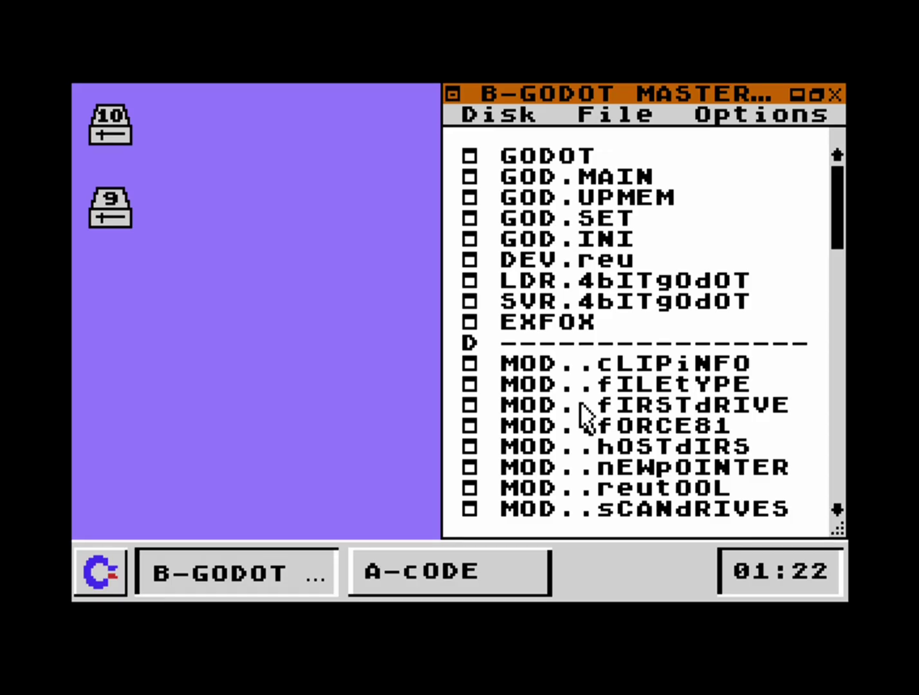
# Refresh the drive B file listing in GUI64 and dismiss the note that follows
pyautogui.click(521, 120)
pyautogui.click(513, 138)
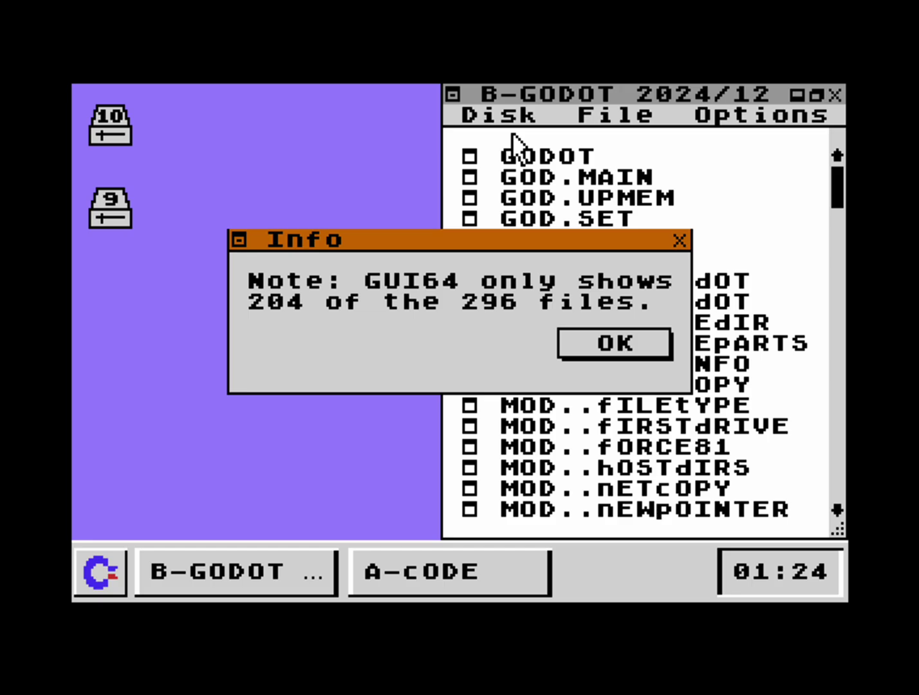
pyautogui.click(582, 344)
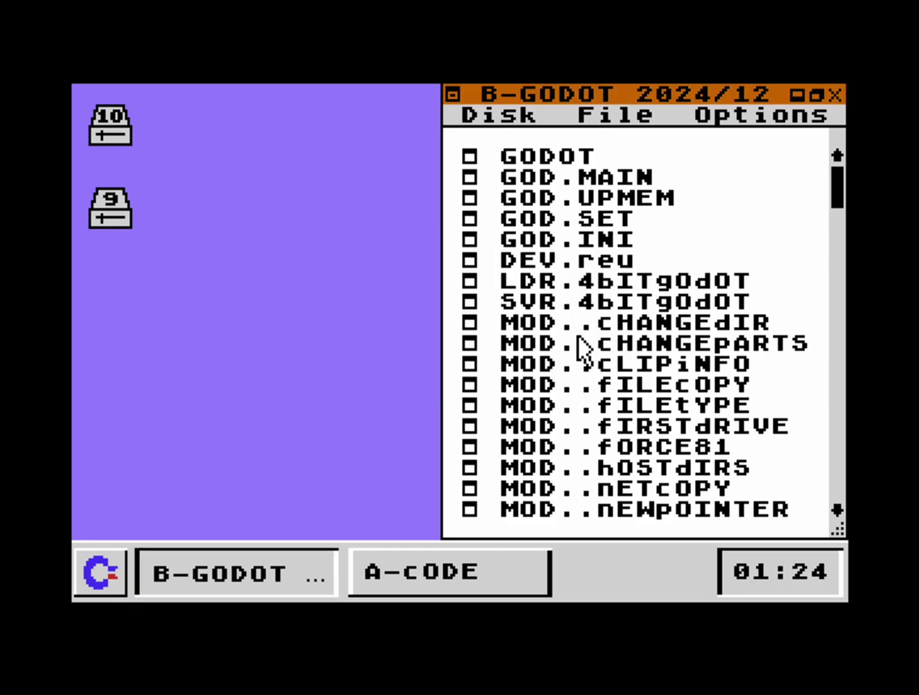
# Check the disk information of the GODOT 2024/12 disk in drive B and close the dialog
pyautogui.click(511, 117)
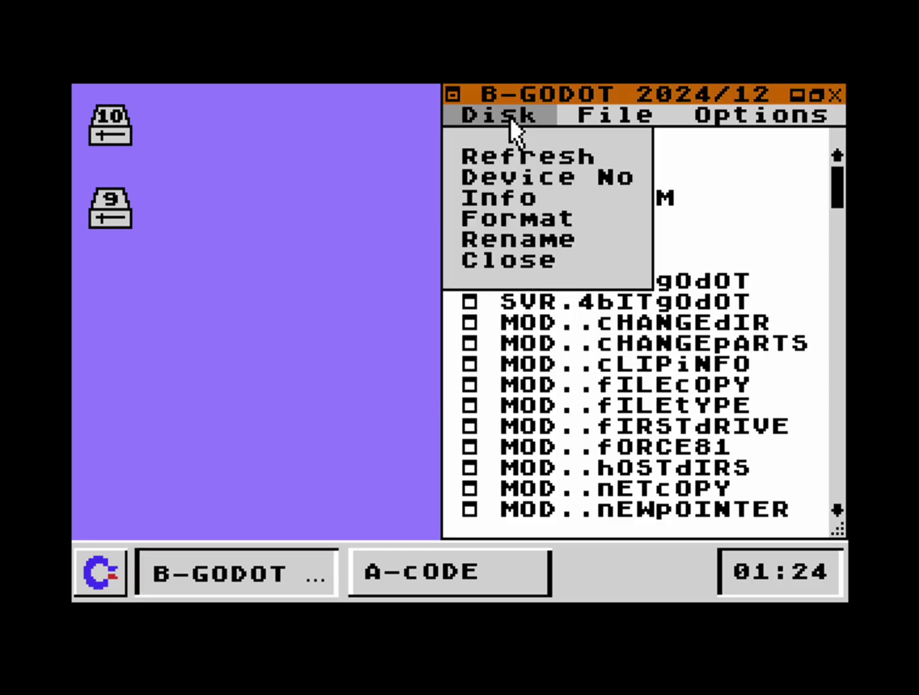
pyautogui.click(505, 200)
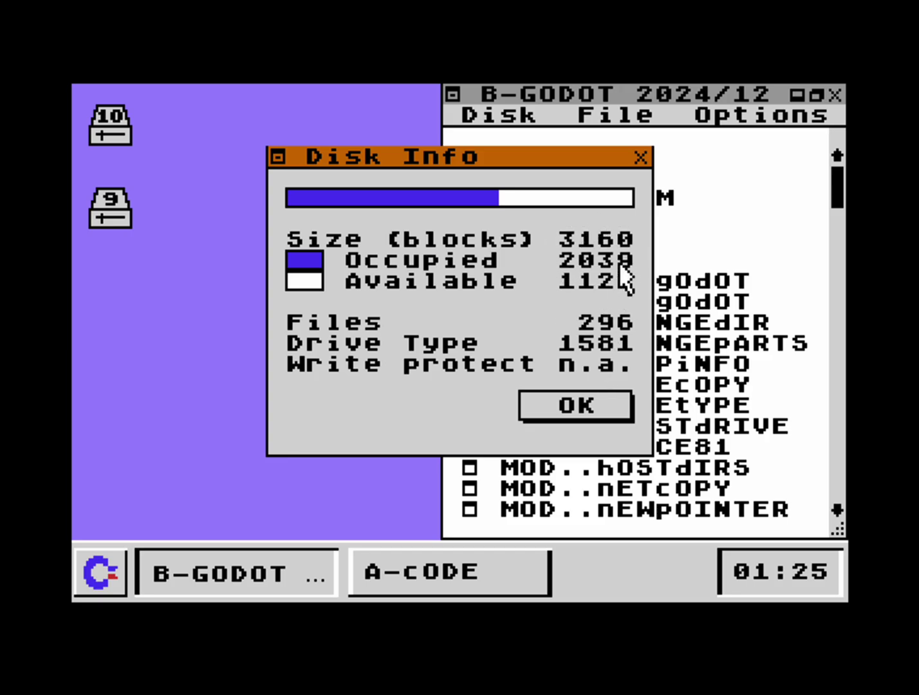
pyautogui.click(562, 404)
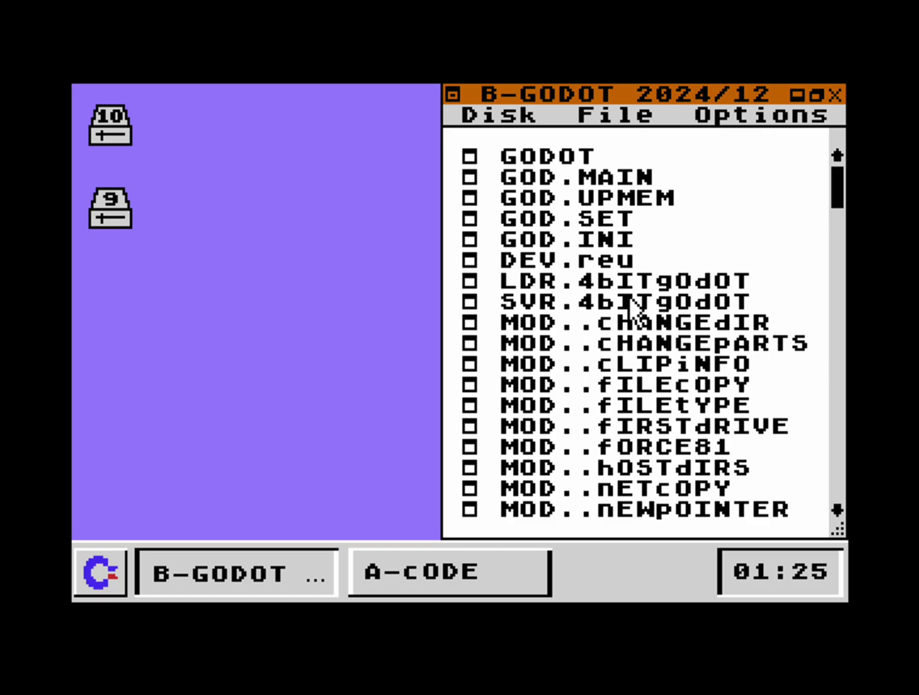
# Show the GUI64 program information from the drive B window
pyautogui.click(726, 119)
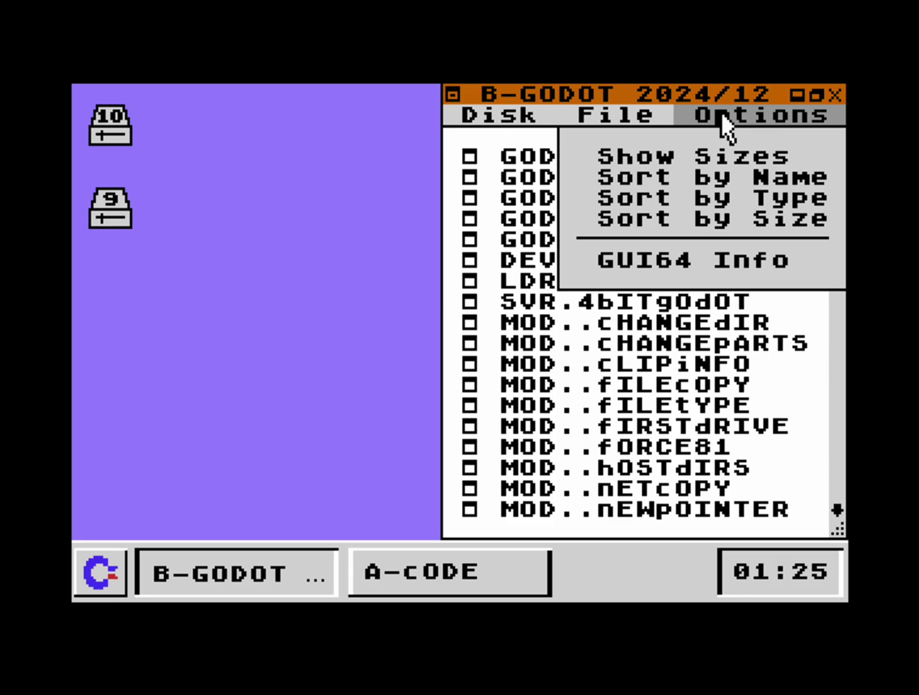
pyautogui.click(702, 257)
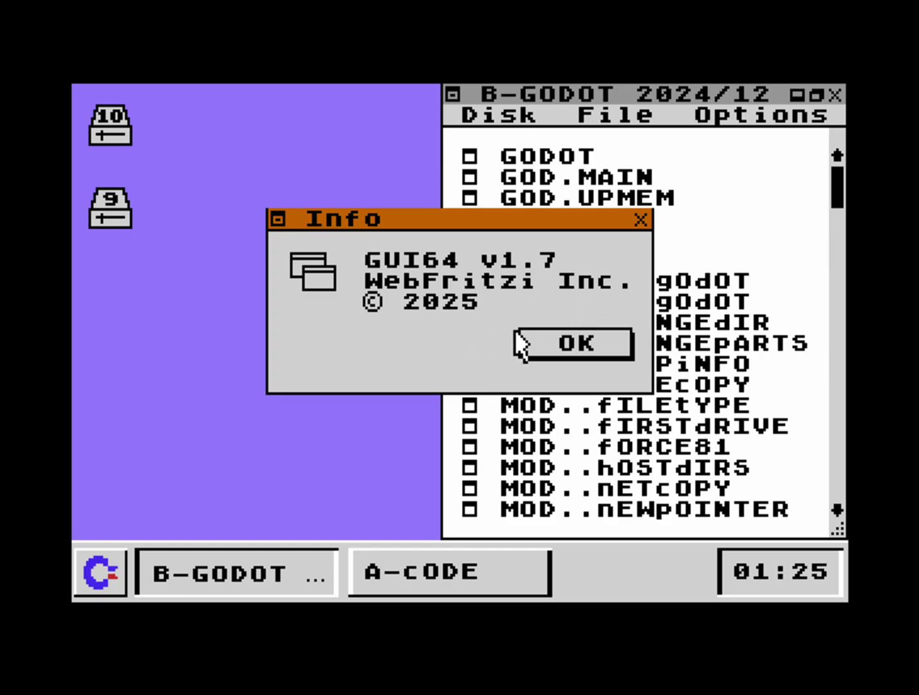
# Run the GODOT program from the drive B file listing and exit it again, confirming the exit
pyautogui.click(556, 341)
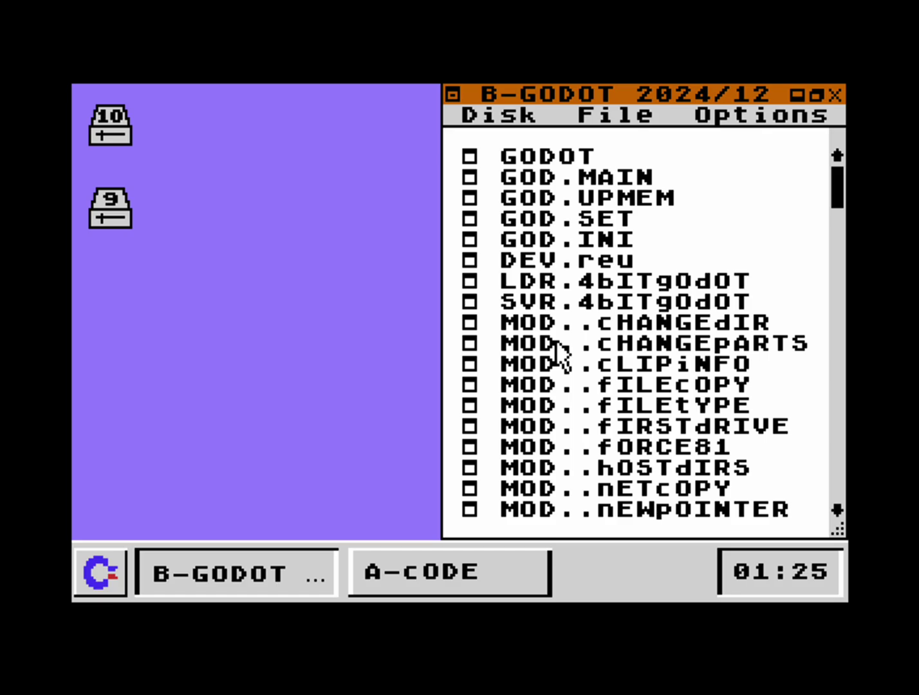
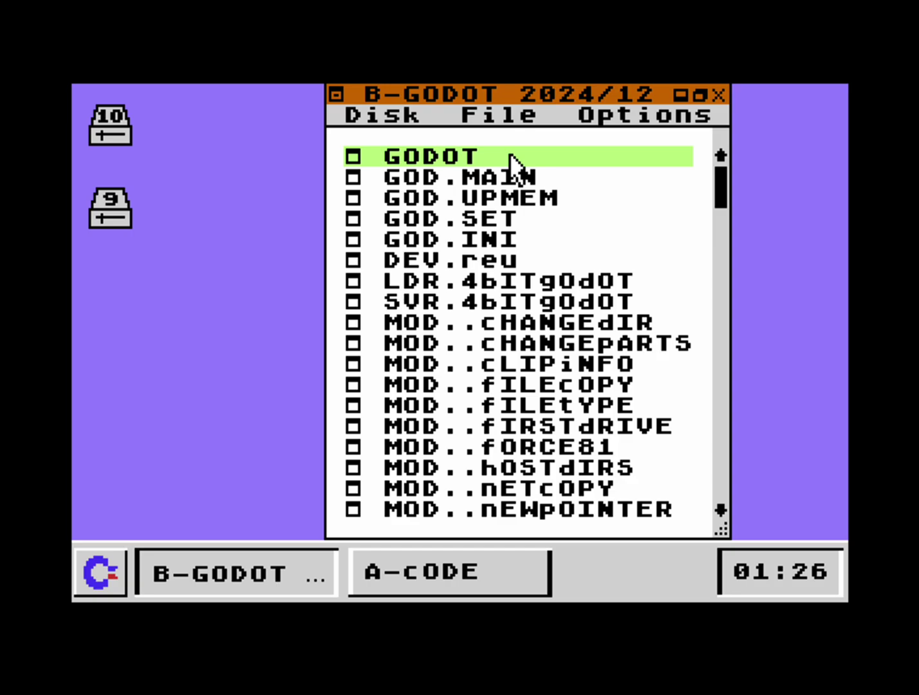
pyautogui.doubleClick(512, 156)
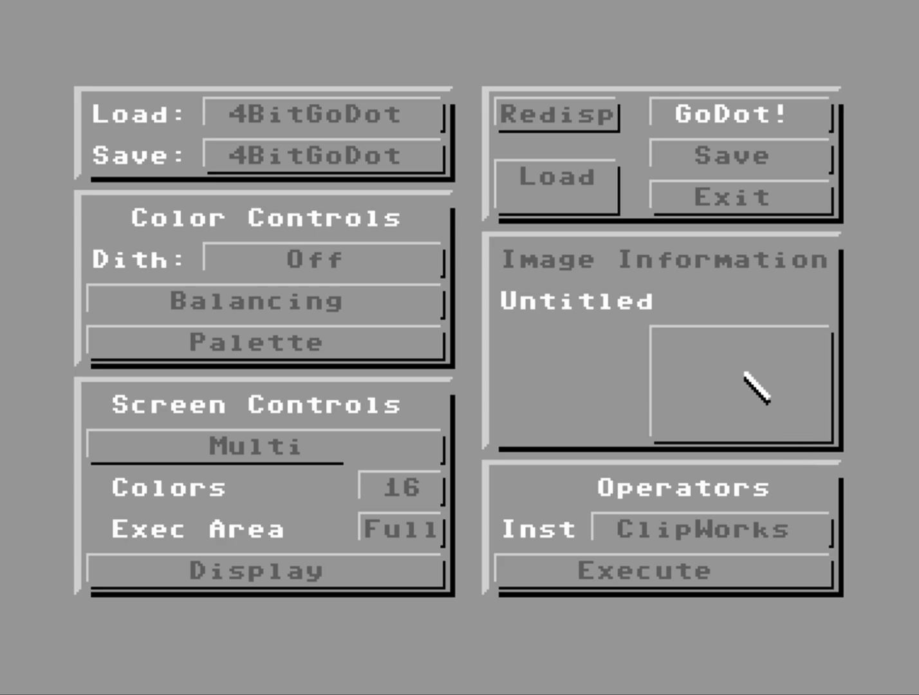
pyautogui.click(738, 198)
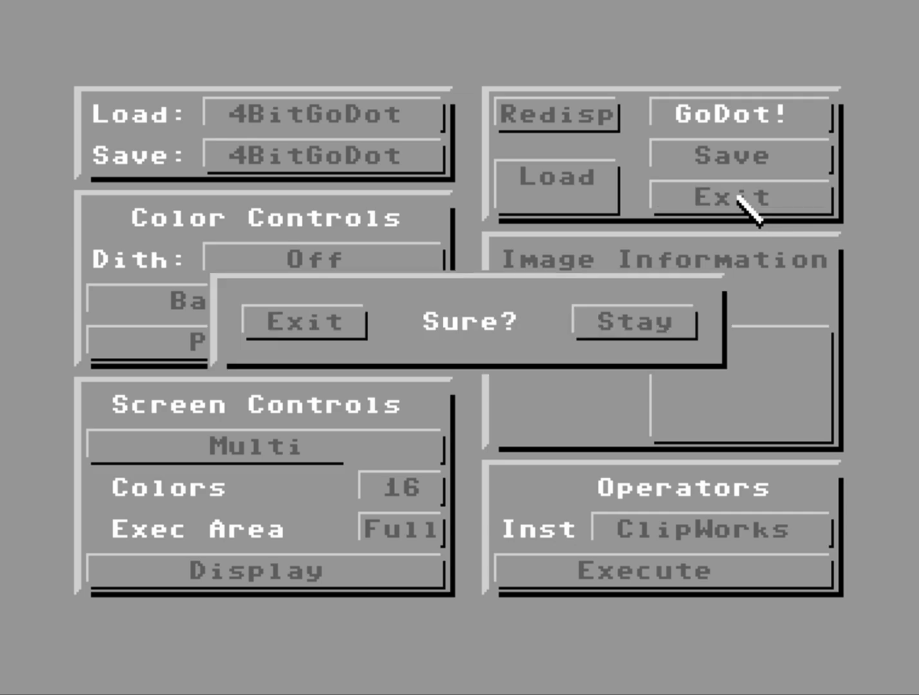
pyautogui.click(296, 327)
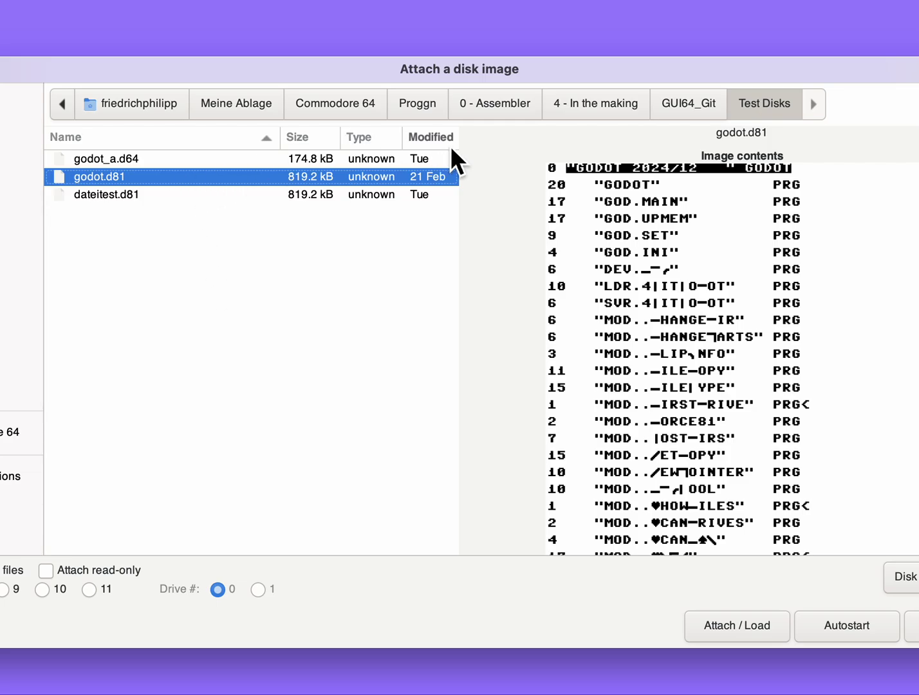
# Attach the disk image gui64.d64 from the Code folder inside GUI64_Git
pyautogui.click(700, 114)
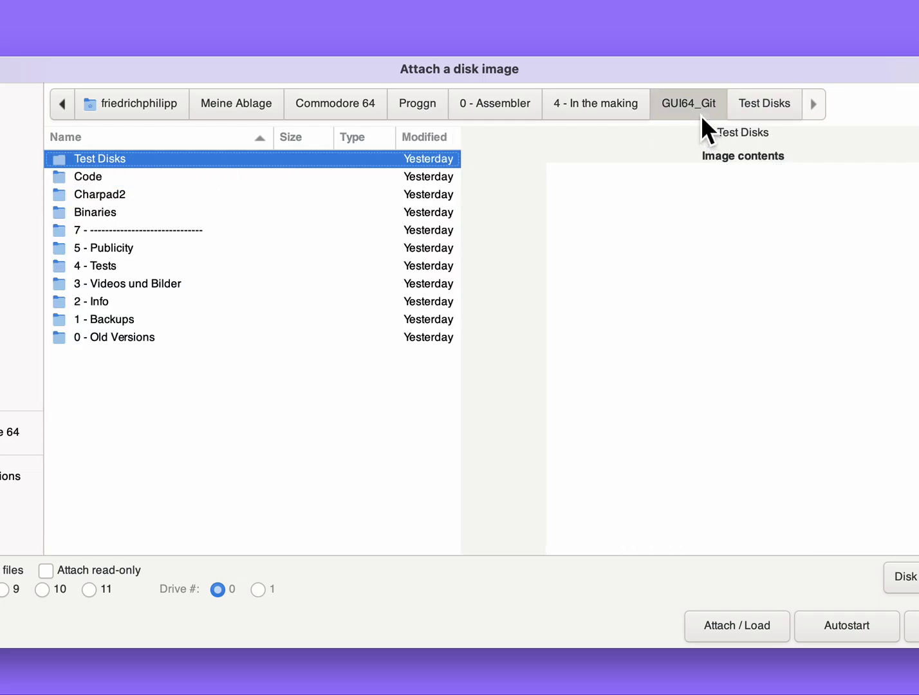
pyautogui.doubleClick(109, 180)
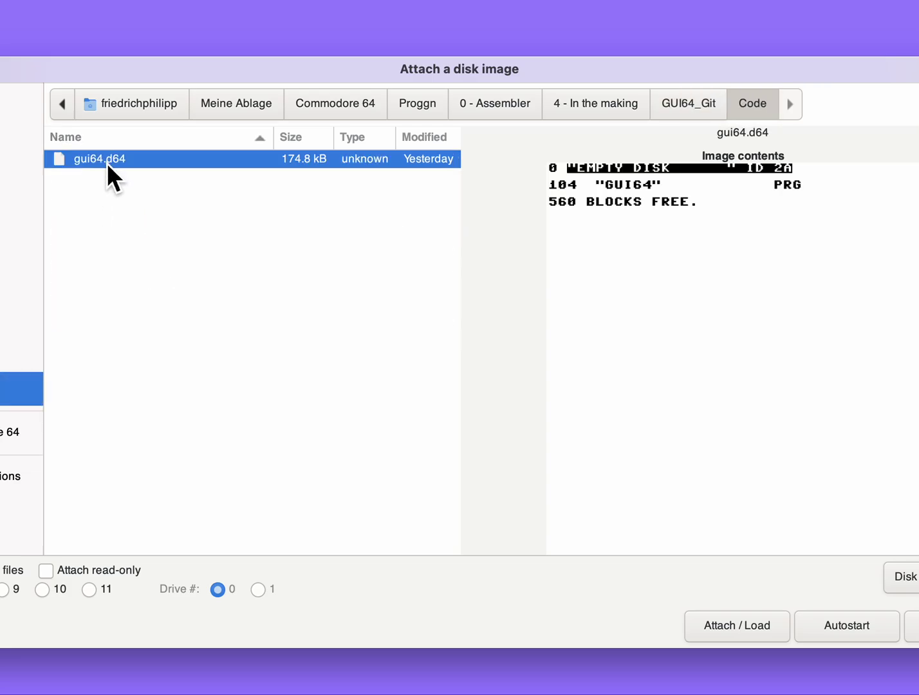
pyautogui.doubleClick(108, 161)
# Load GUI64 from the disk in drive 8 with the BASIC command LOAD"*",8,1
pyautogui.write('LOAD"+')
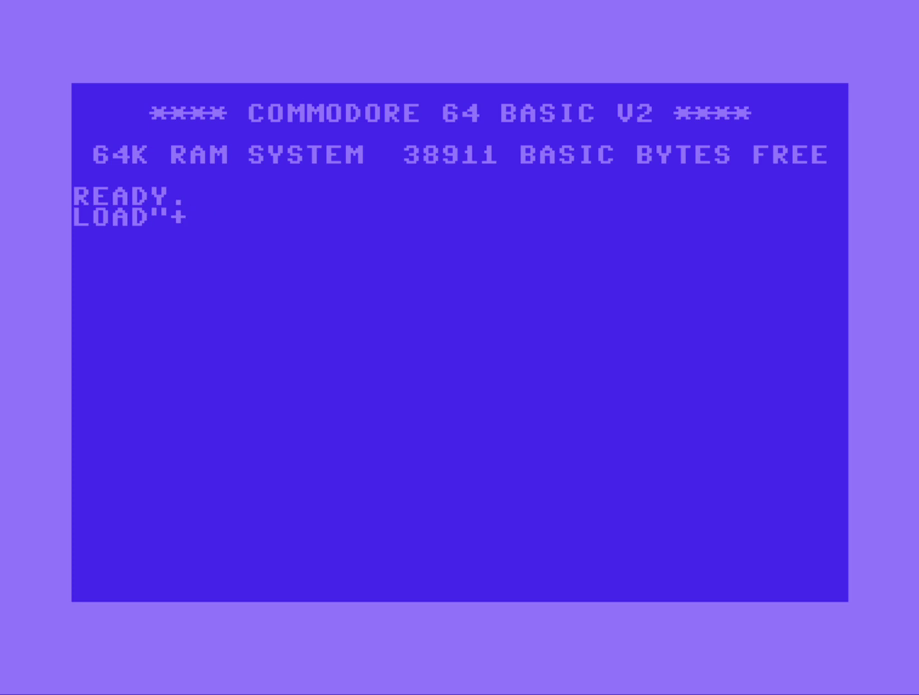
pyautogui.press('BackSpace')
pyautogui.write('*",8')
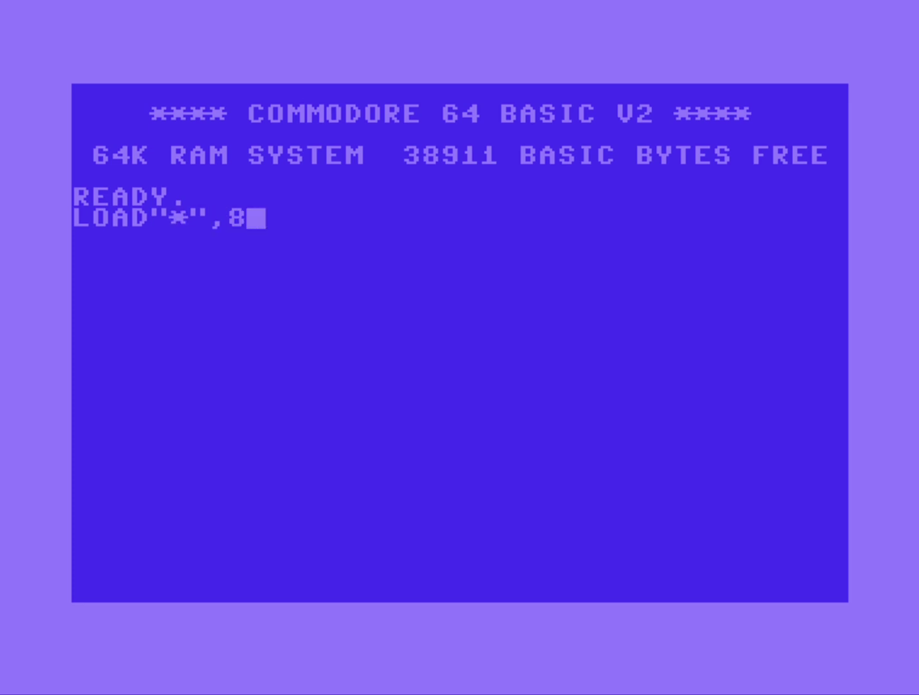
pyautogui.write(',1')
pyautogui.press('Return')
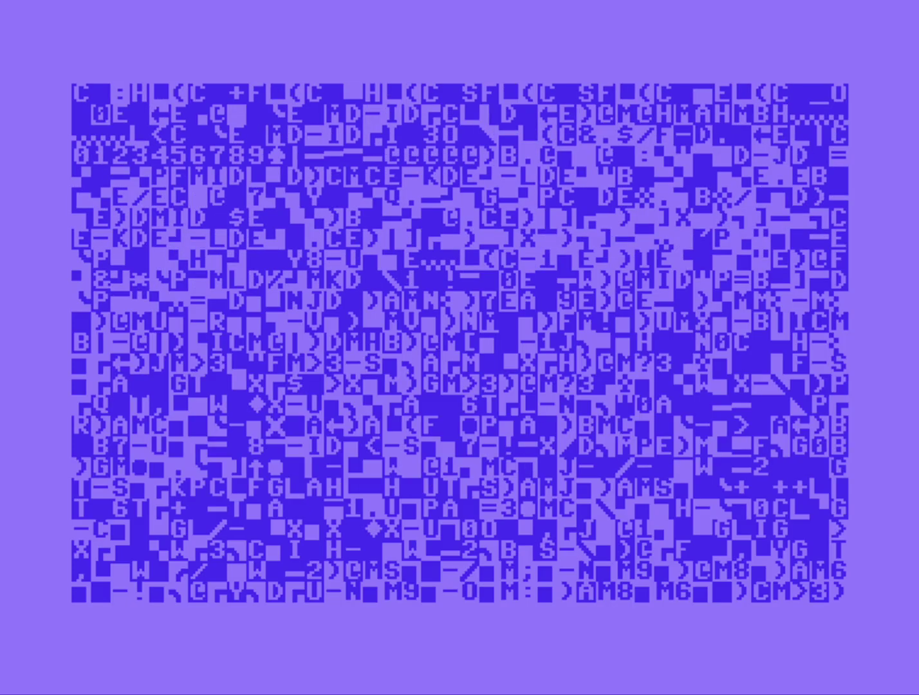